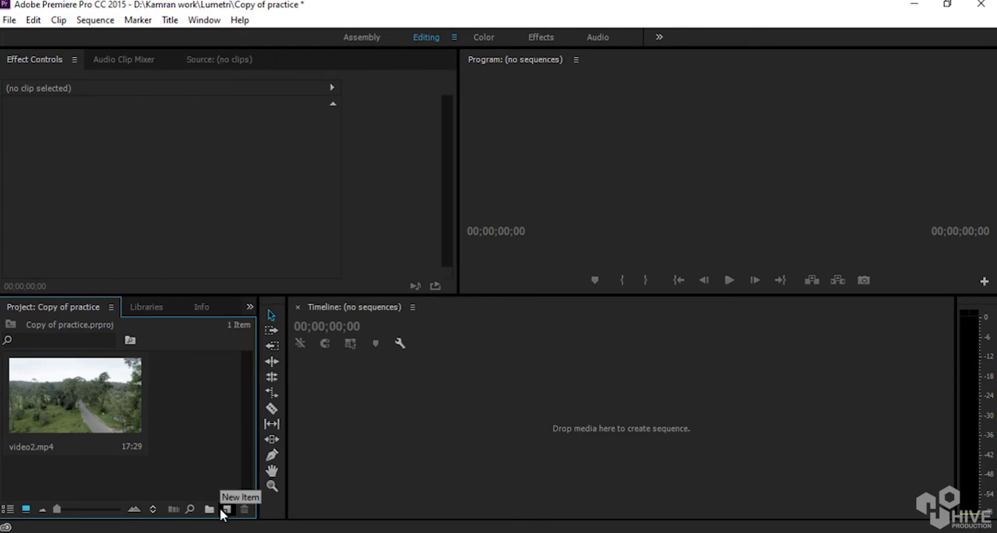
Import the video1 clip from the Desktop folder into the project.
key(ctrl+i)
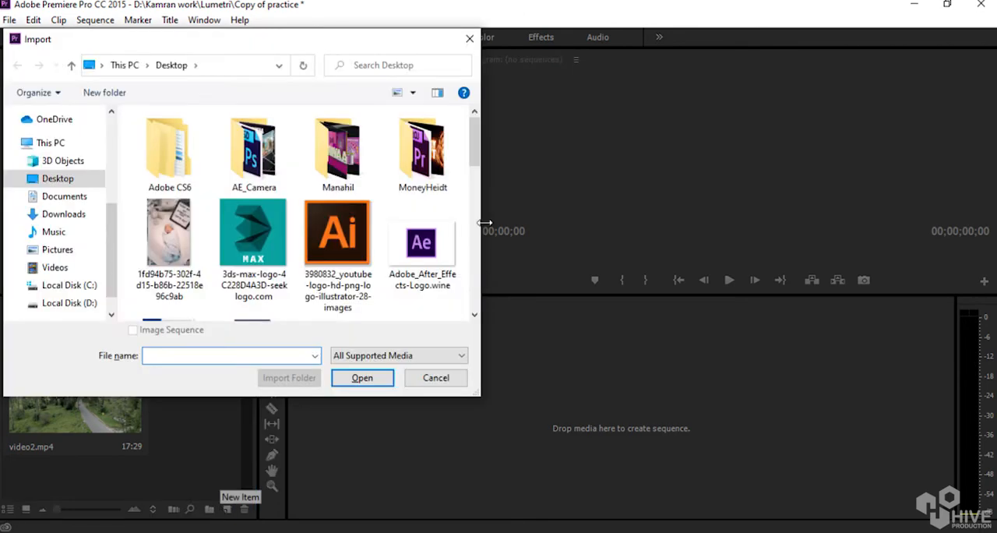
drag(475, 156, 472, 328)
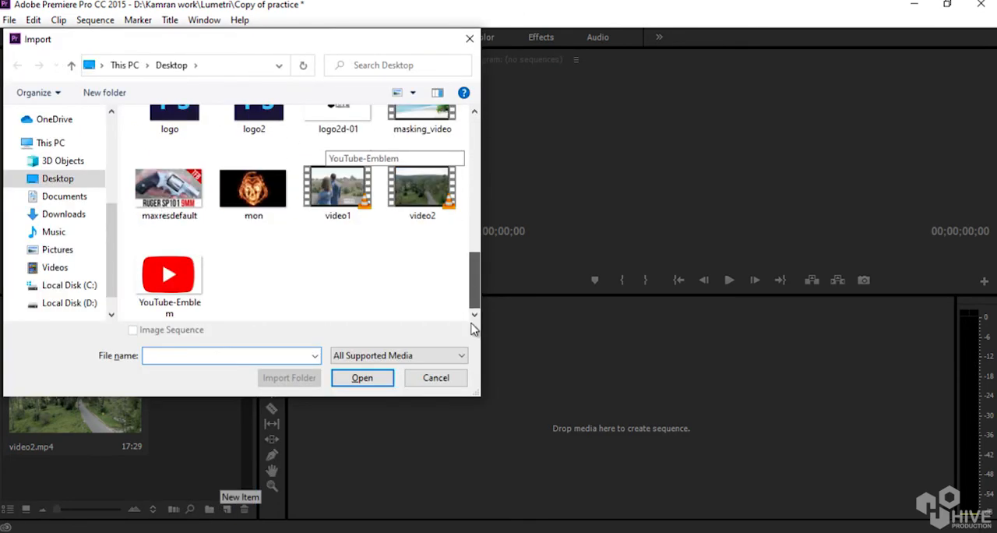
click(343, 201)
double_click(343, 200)
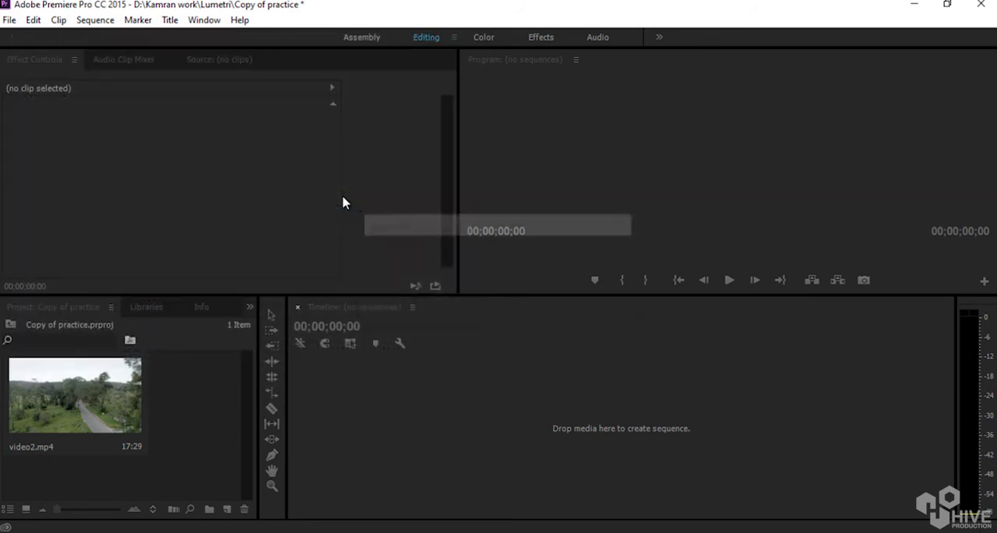
click(183, 478)
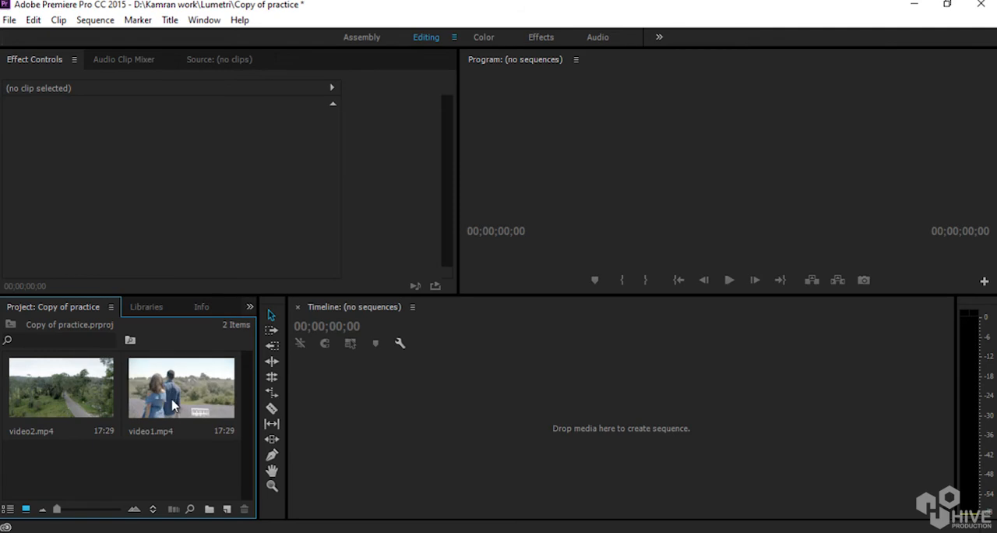
Create a new sequence from the video1.mp4 clip and leave the playhead at its start.
drag(176, 401, 514, 412)
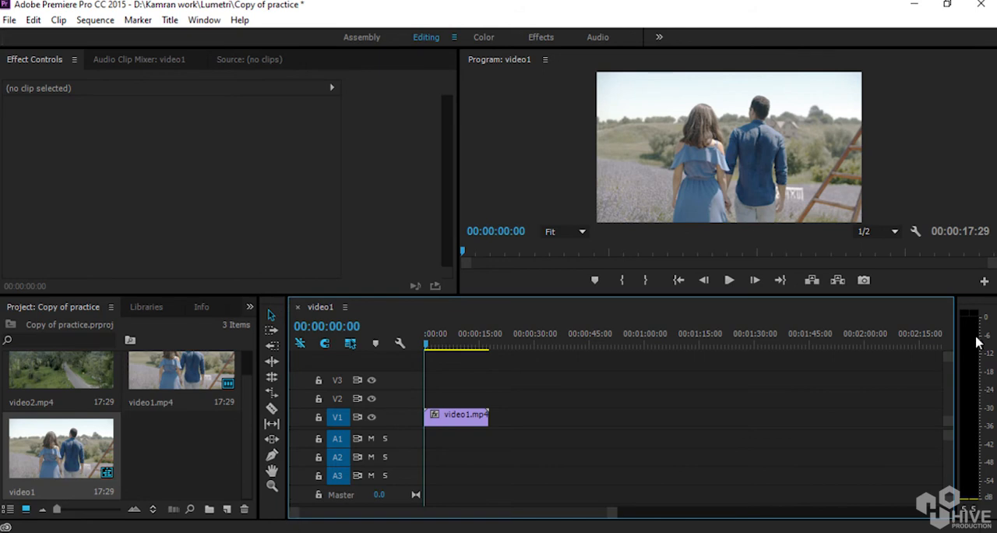
click(447, 346)
drag(449, 352, 421, 371)
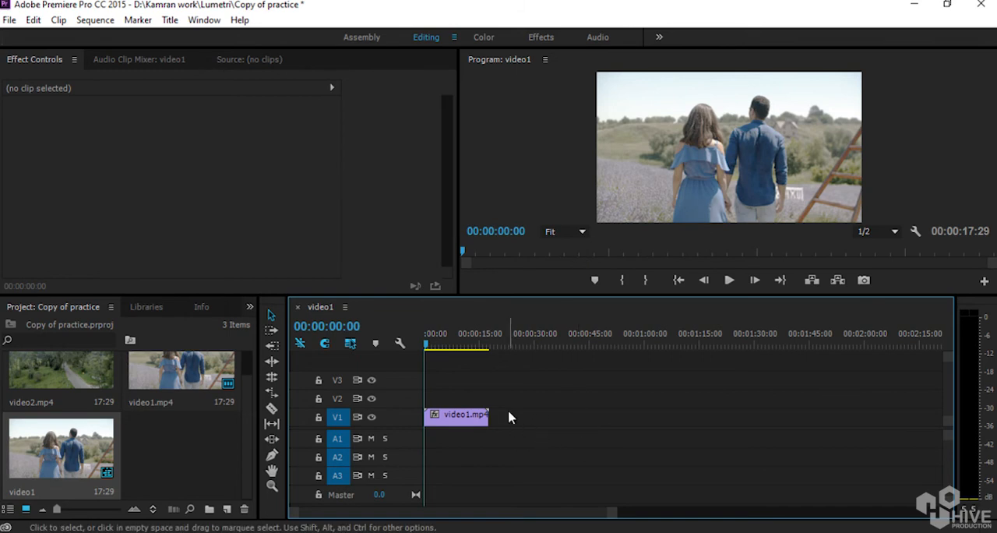
Try enlarging the video1.mp4 clip to a scale of 124, and set the scale back to 100.
click(465, 421)
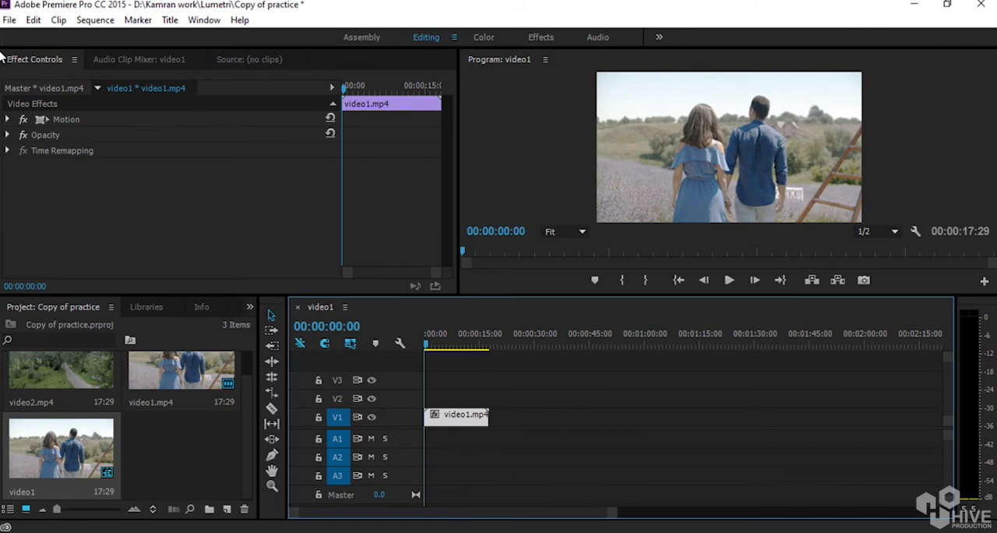
click(8, 119)
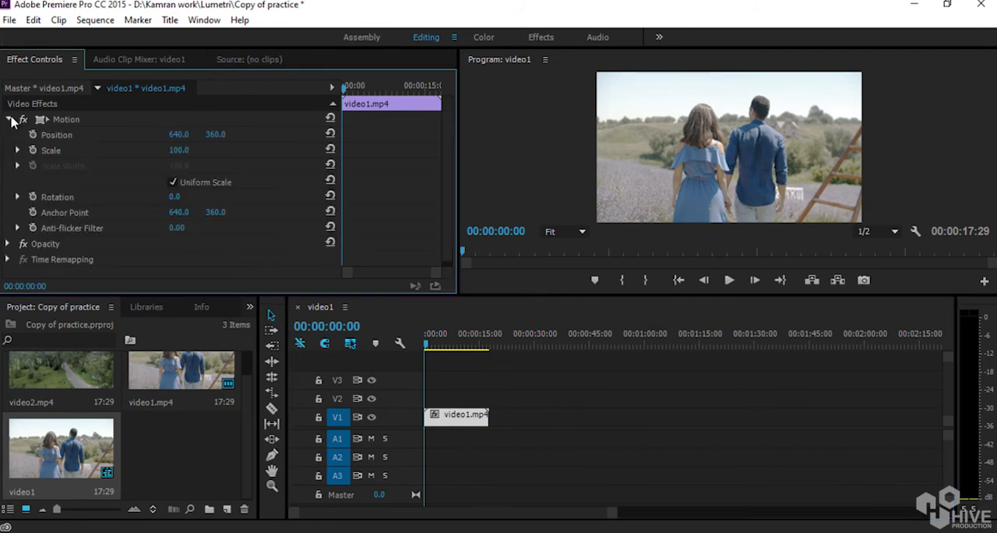
mouse_move(173, 152)
mouse_down()
mouse_move(303, 152)
mouse_move(316, 162)
mouse_move(155, 159)
mouse_move(218, 155)
mouse_move(190, 152)
mouse_up()
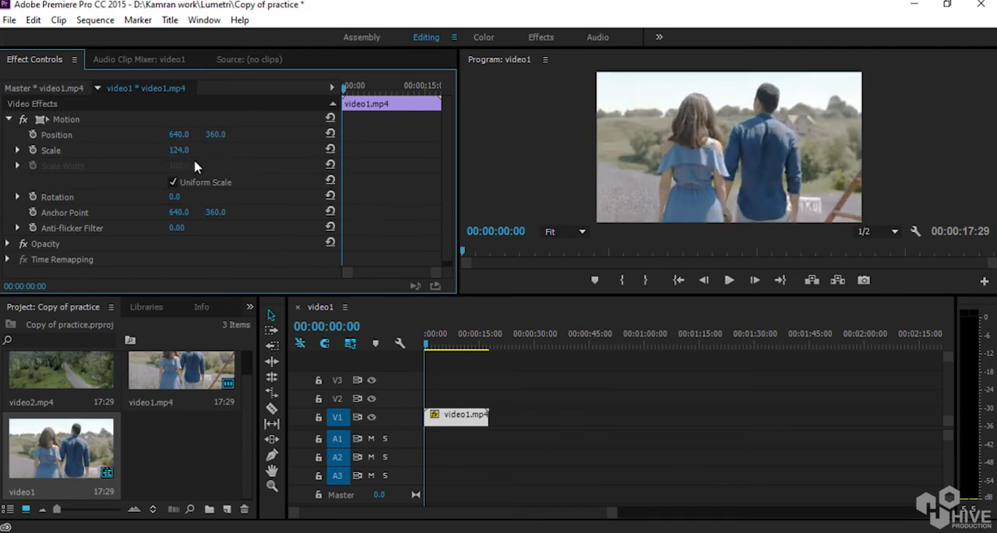
click(180, 150)
text(100)
key(Return)
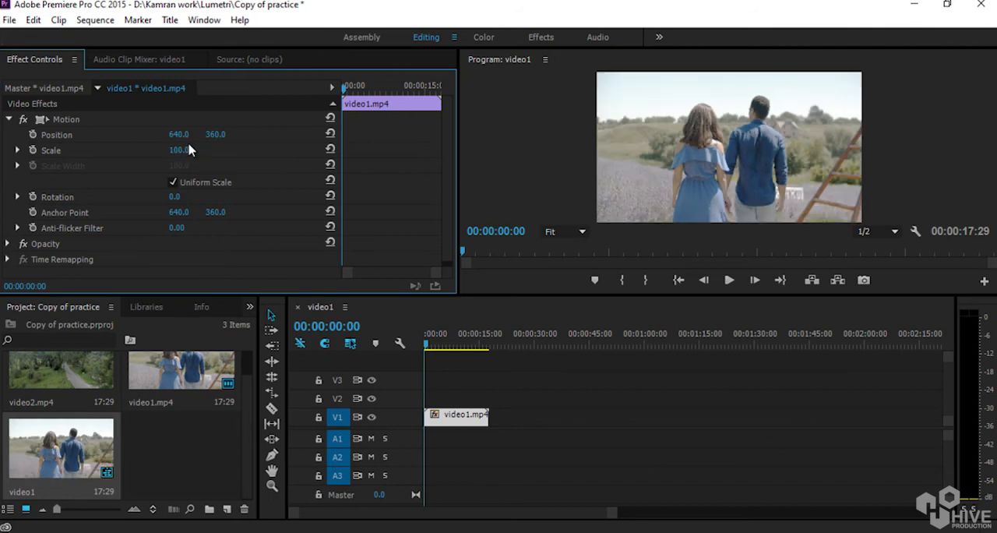
Try shifting the clip's horizontal position, undo the move, and collapse the Motion settings.
drag(178, 135, 243, 147)
key(ctrl+z)
key(ctrl+z)
click(8, 121)
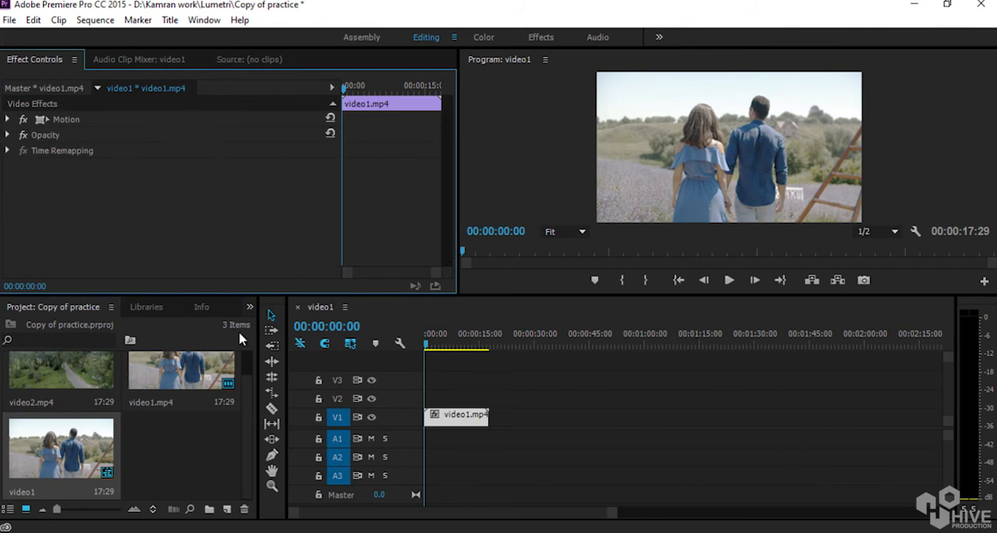
Search the effects for "curv" and apply RGB Curves to the video1.mp4 clip in the timeline.
click(250, 307)
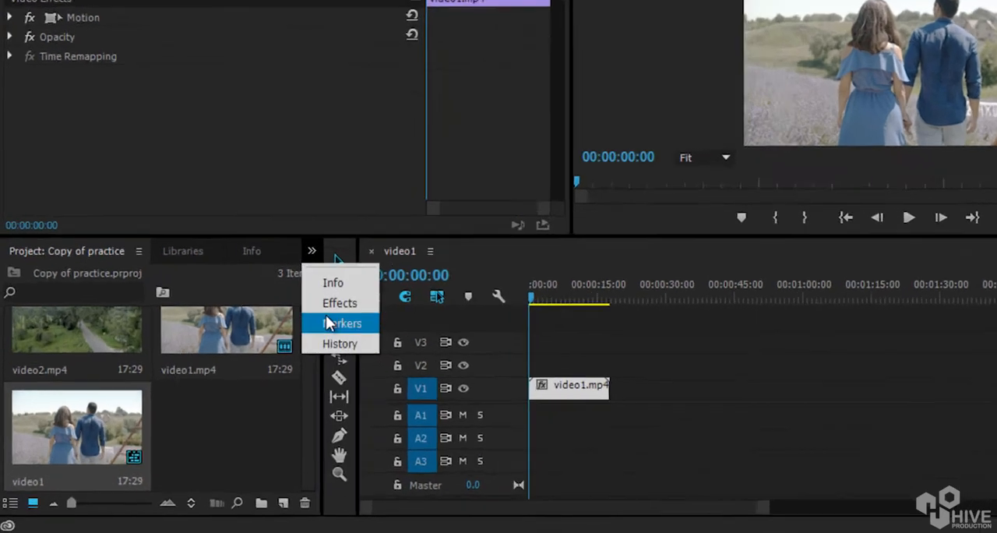
click(271, 349)
click(169, 165)
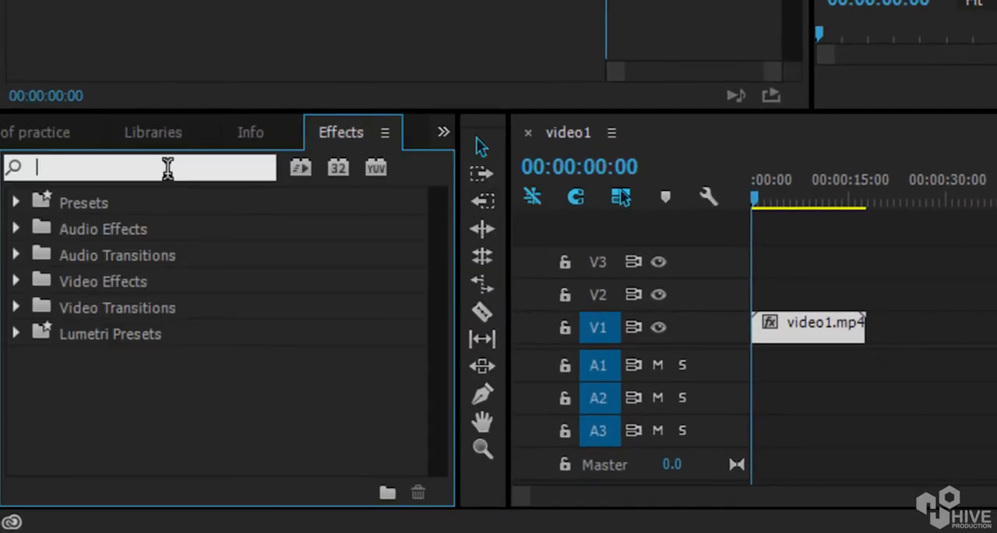
text(curv)
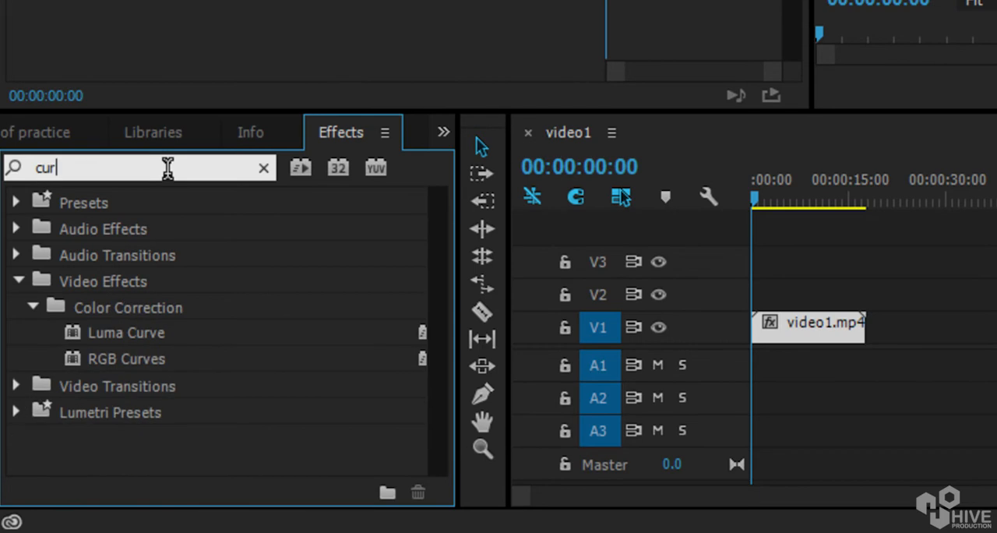
click(104, 364)
drag(99, 361, 811, 335)
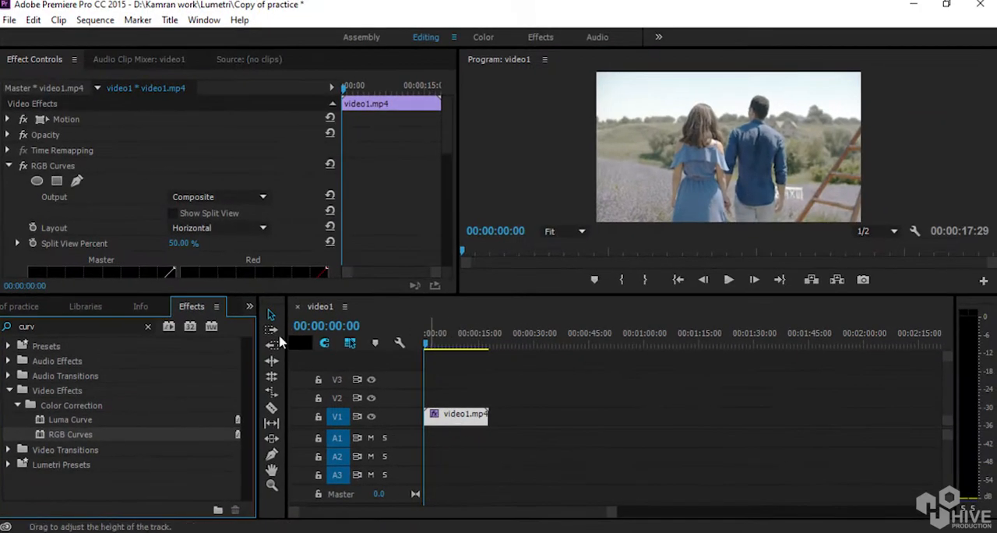
click(43, 167)
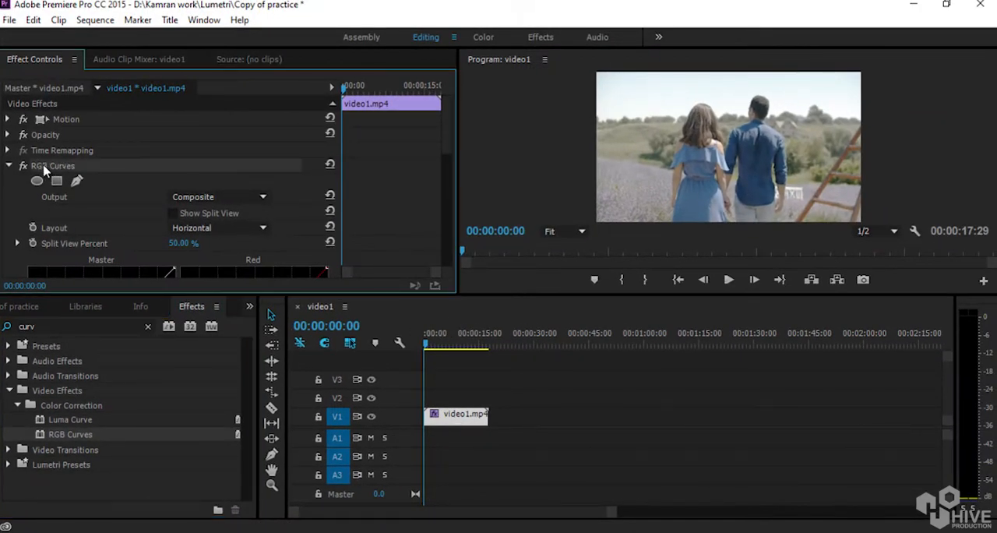
Try raising the midtones of the Red and Green curves in RGB Curves, undoing each adjustment.
click(10, 166)
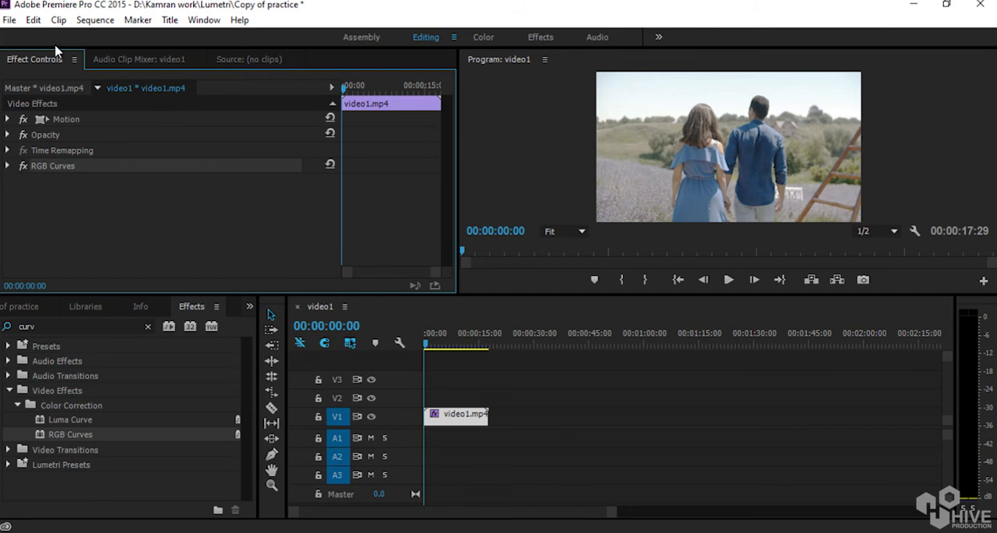
click(5, 168)
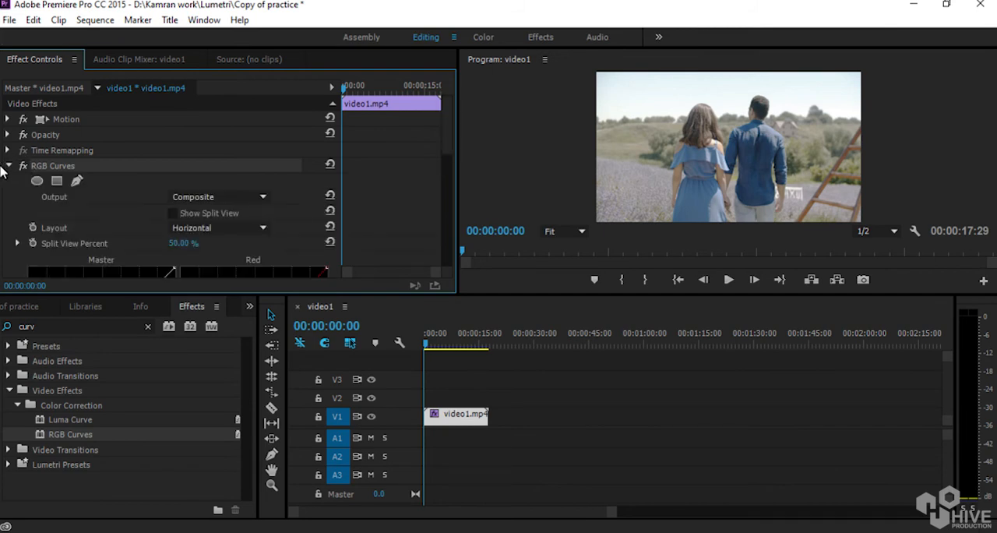
drag(449, 133, 455, 179)
drag(257, 194, 229, 174)
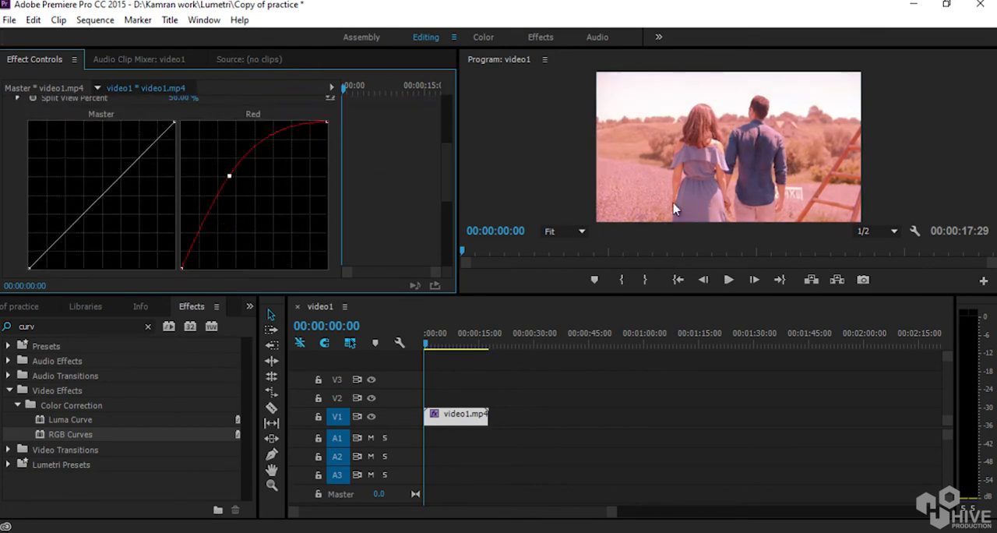
key(ctrl+z)
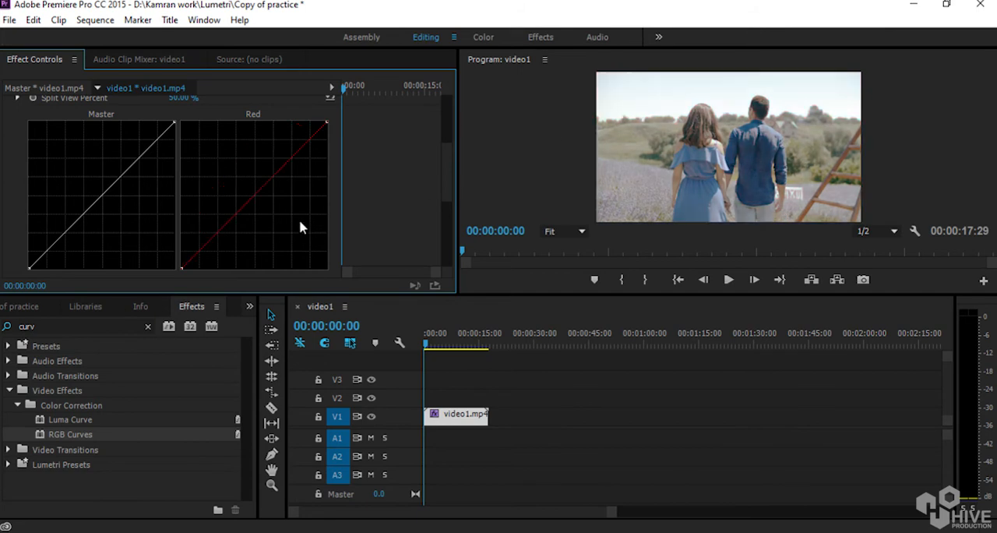
scroll(452, 200, down, 3)
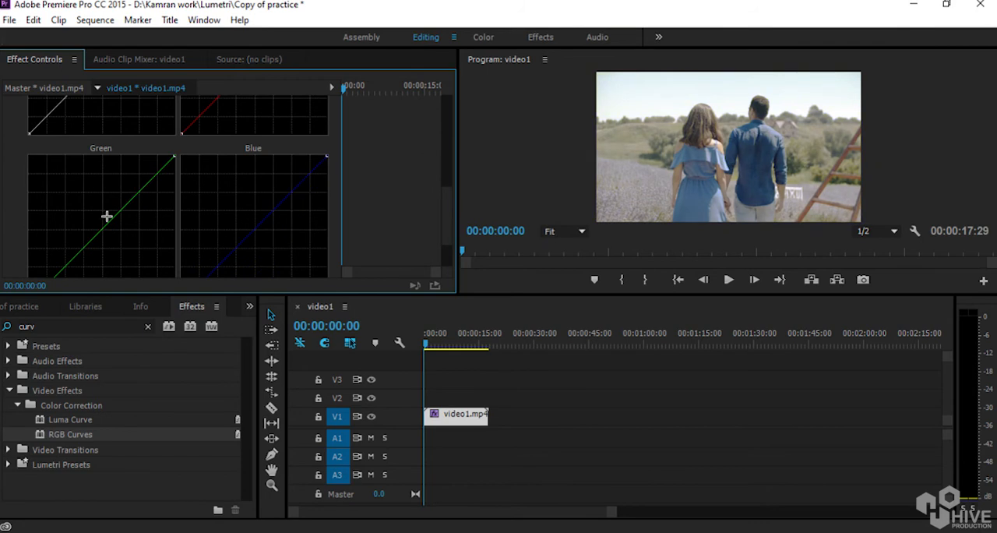
drag(102, 221, 87, 196)
key(ctrl+z)
Remove the RGB Curves effect from the clip and clear the effects search.
drag(451, 226, 451, 127)
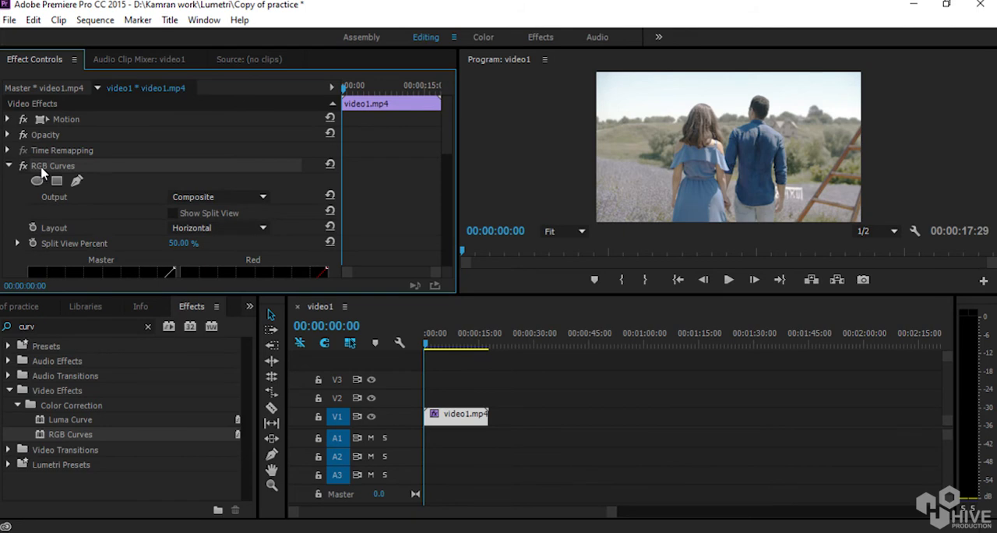
key(Delete)
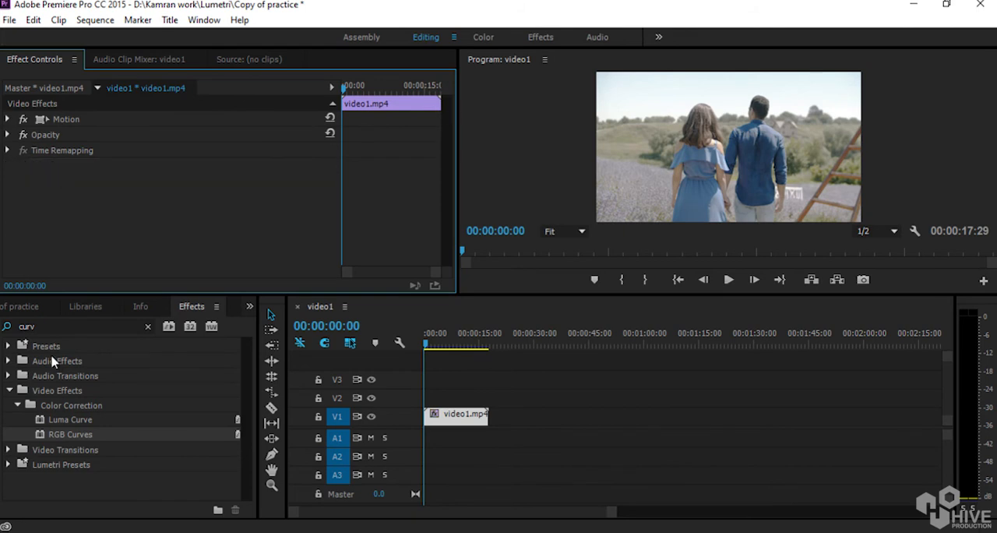
click(42, 325)
key(BackSpace)
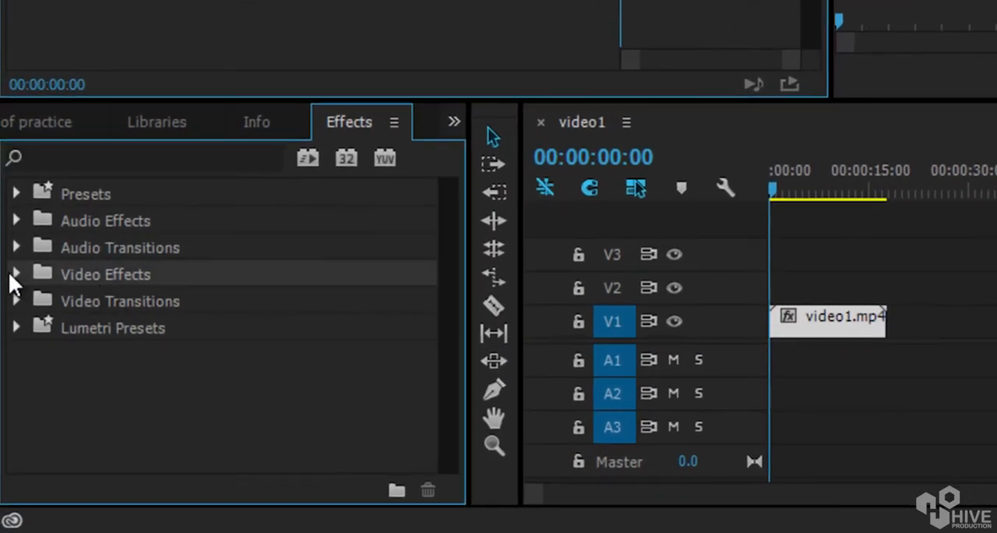
Expand the Color Correction category within the Video Effects.
click(16, 275)
scroll(278, 296, down, 3)
click(94, 248)
click(29, 247)
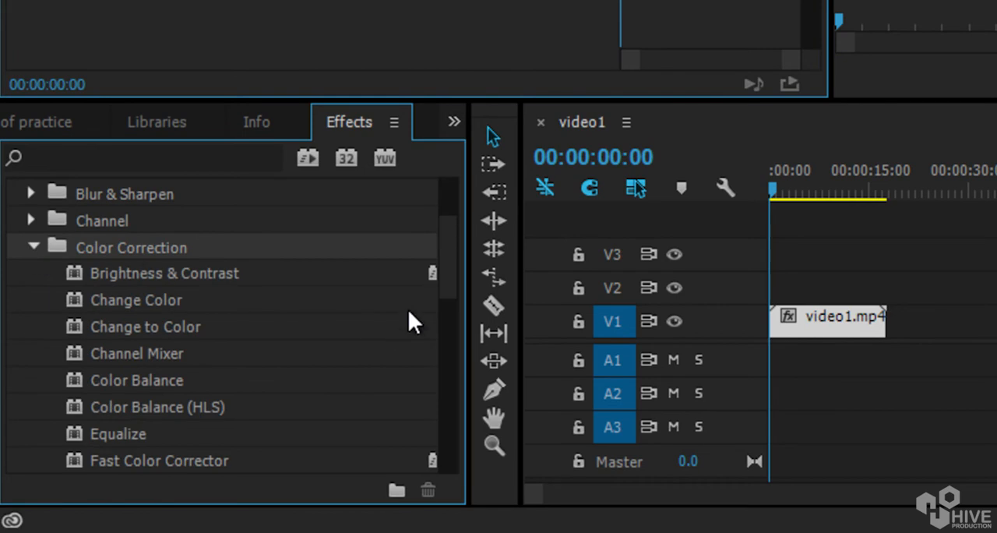
Look through the available Color Correction effects, including Lumetri Color, Color Balance (HLS) and Change to Color.
drag(445, 248, 439, 269)
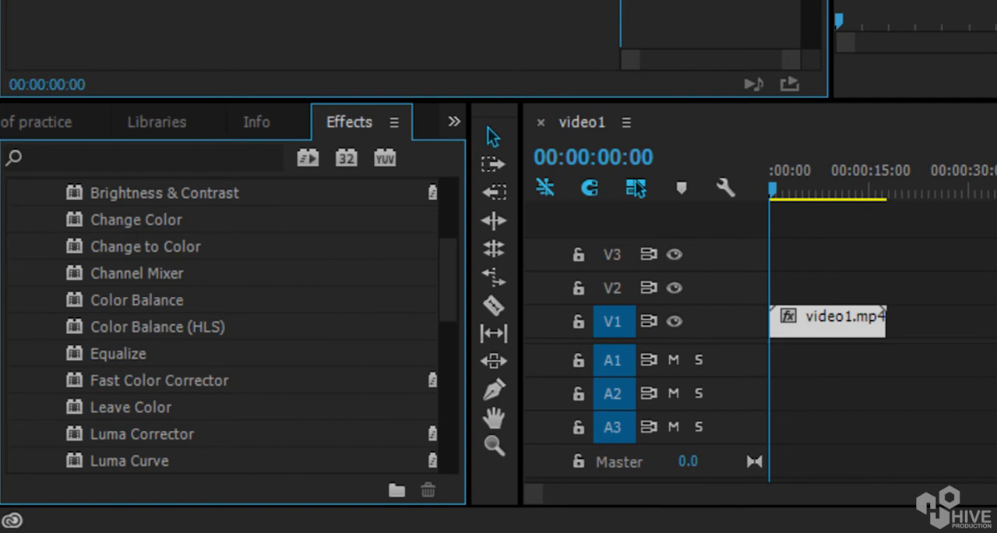
drag(453, 273, 448, 308)
click(142, 359)
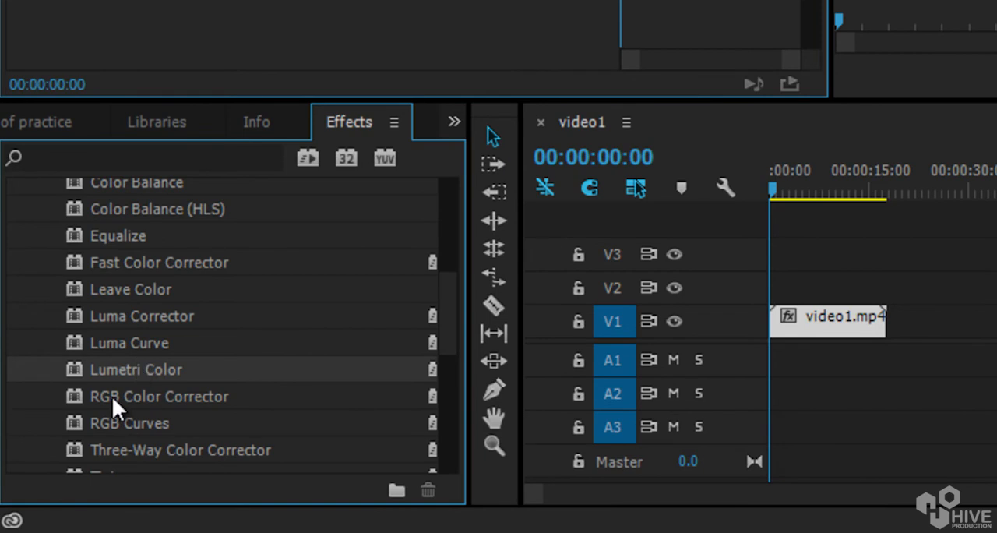
click(160, 213)
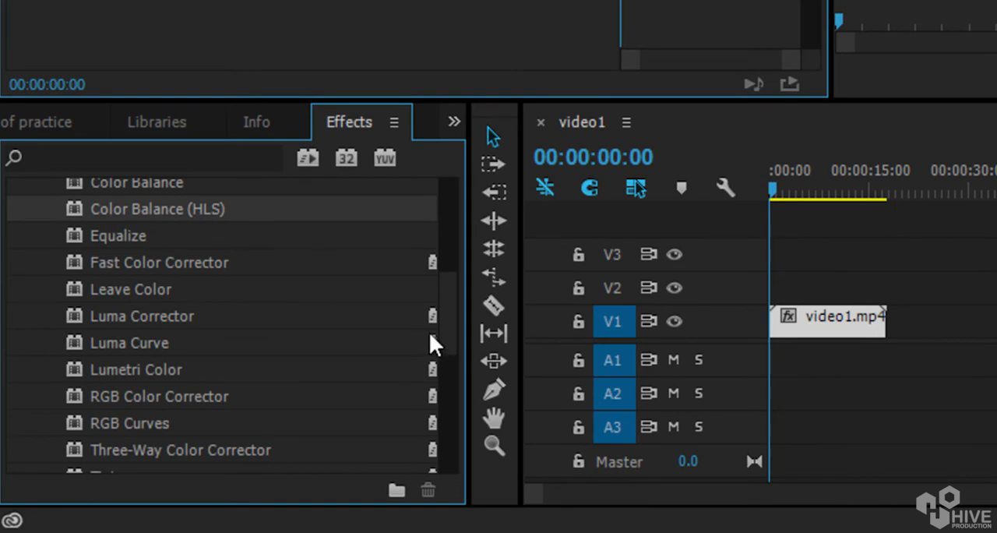
drag(441, 321, 449, 301)
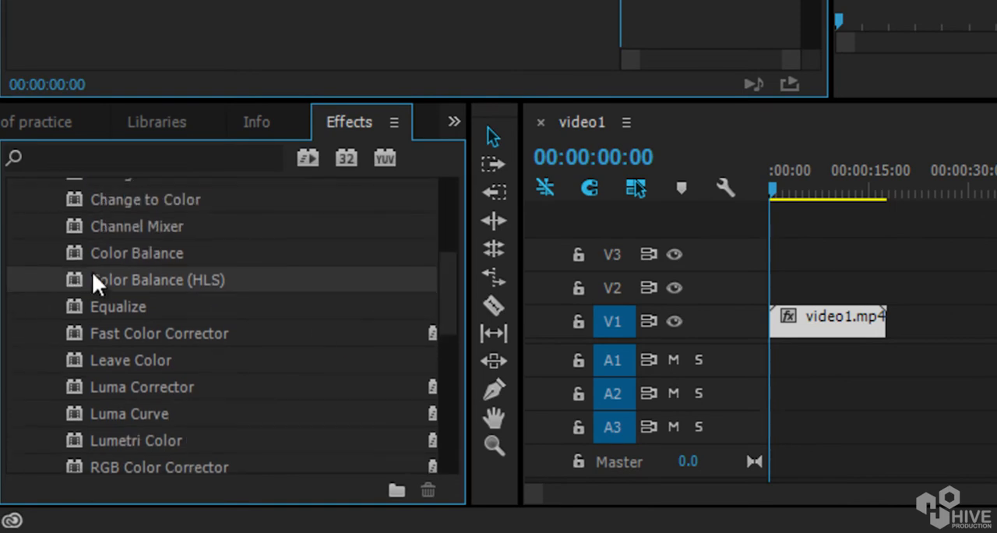
mouse_move(450, 292)
mouse_down()
mouse_move(449, 258)
mouse_move(454, 286)
mouse_up()
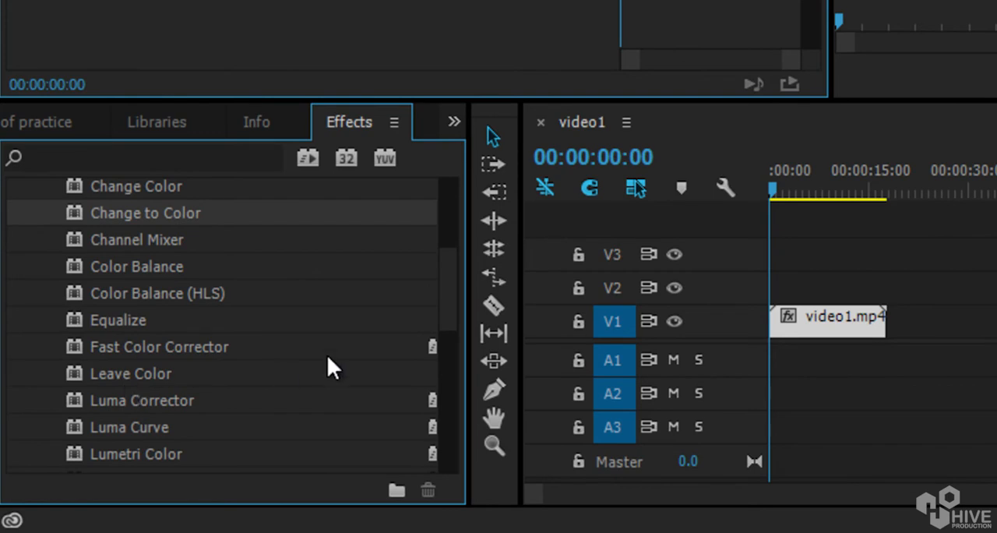
Apply the Lumetri Color effect to the video1.mp4 clip on V1 and enlarge the preview and effect settings areas.
click(143, 454)
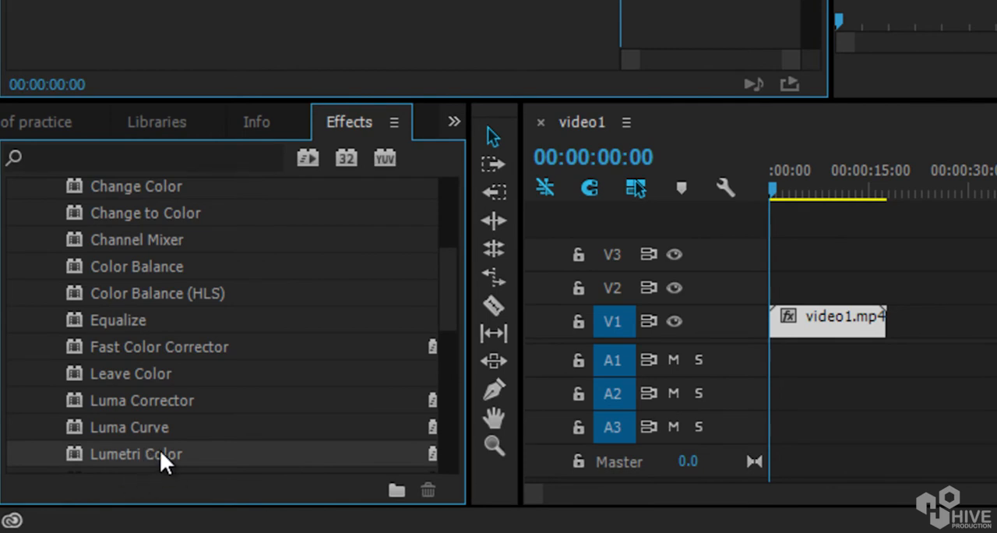
drag(119, 447, 866, 388)
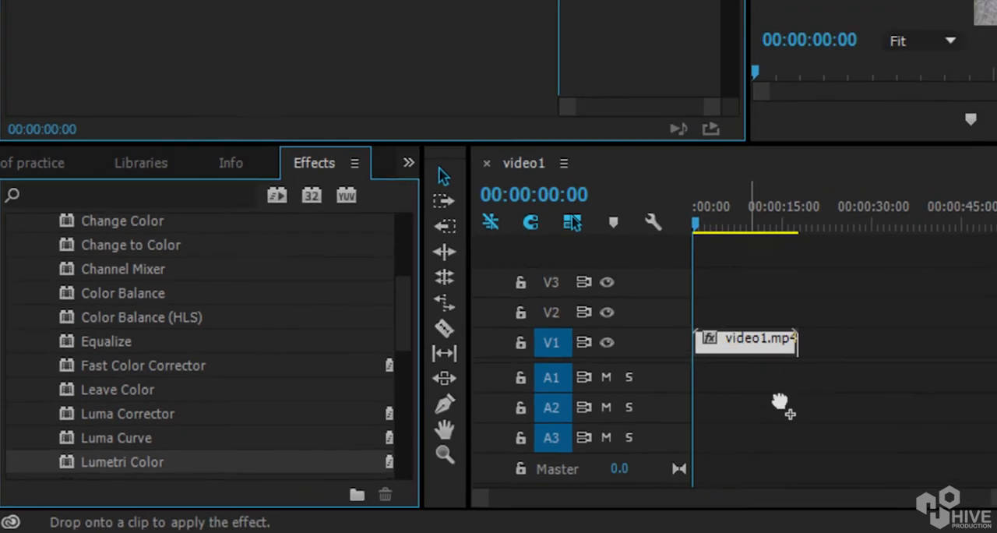
drag(780, 404, 748, 340)
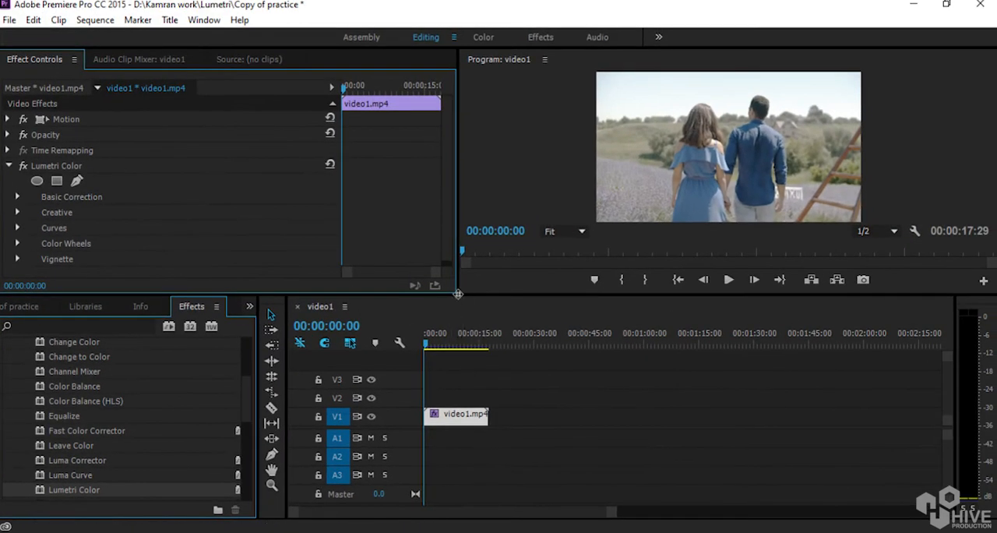
drag(458, 294, 308, 379)
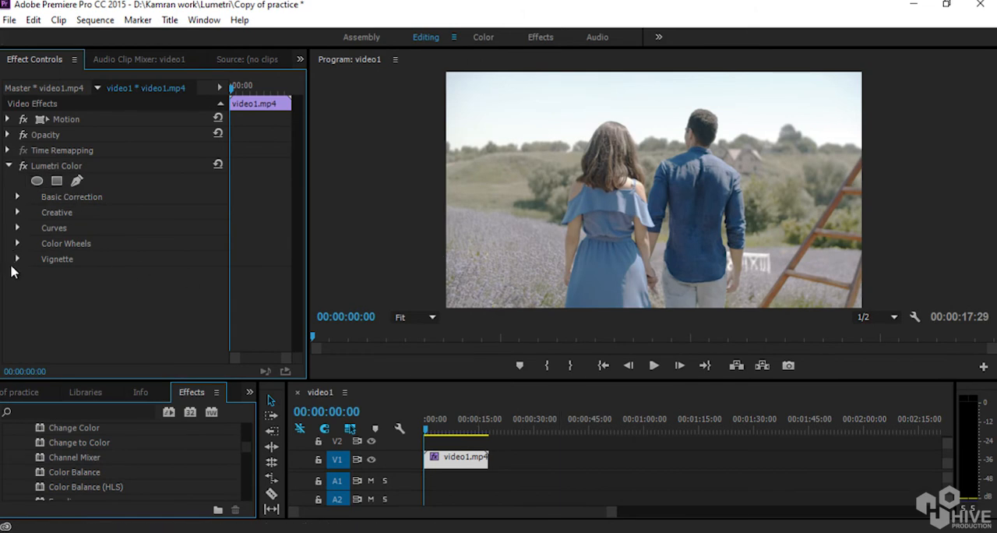
Expand the Basic Correction settings of the clip's Lumetri Color effect.
click(44, 166)
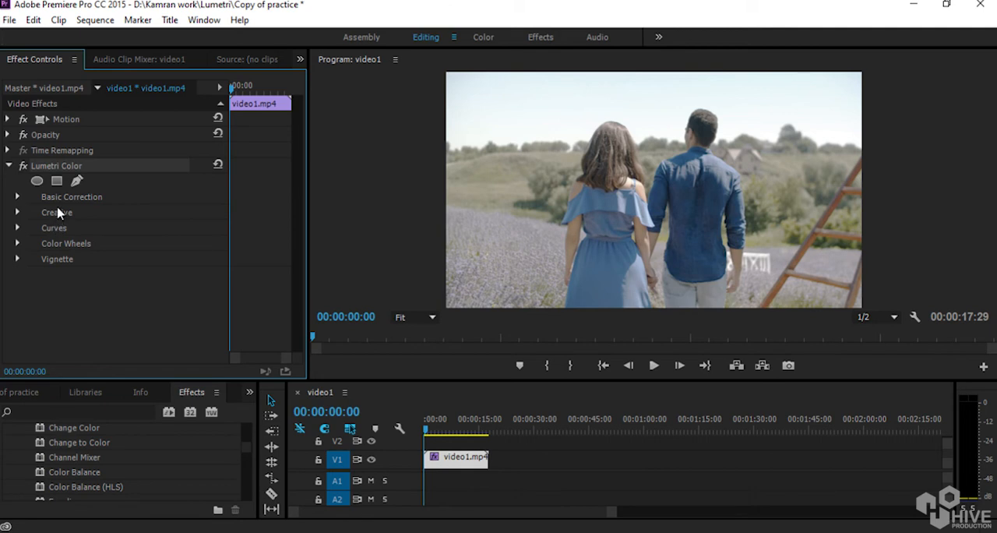
click(19, 197)
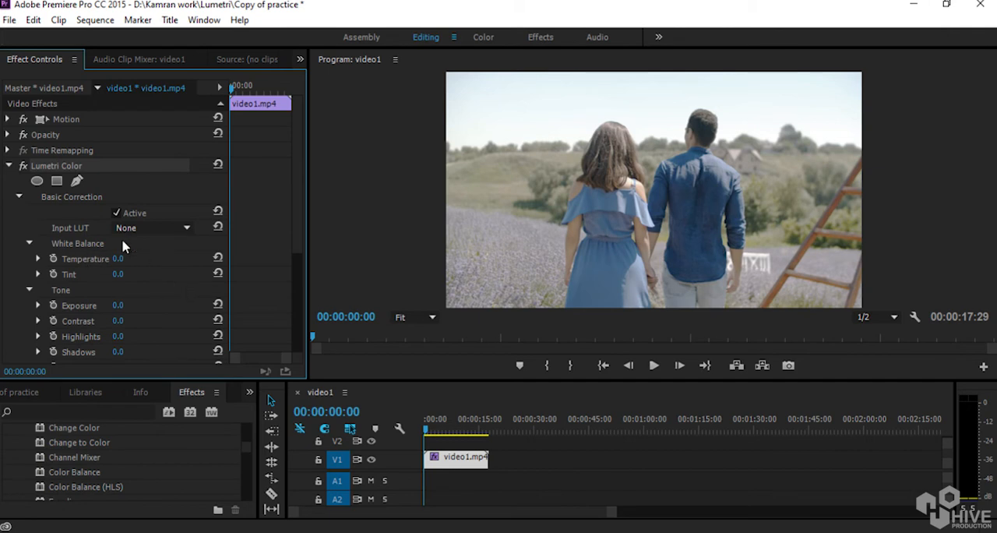
Try the input LUTs ALEXA_Default_LogC2Rec709, ARRI_Universal_HD, CANON 7D - UEX - SL - PROFILE and BMC RAW 3200K - SL - PROFILE on the clip.
click(146, 228)
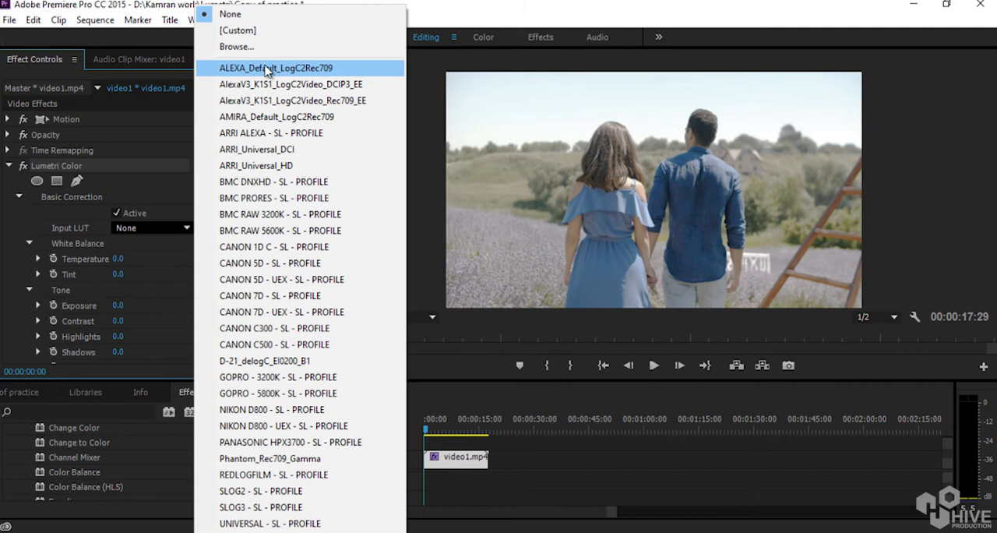
click(267, 71)
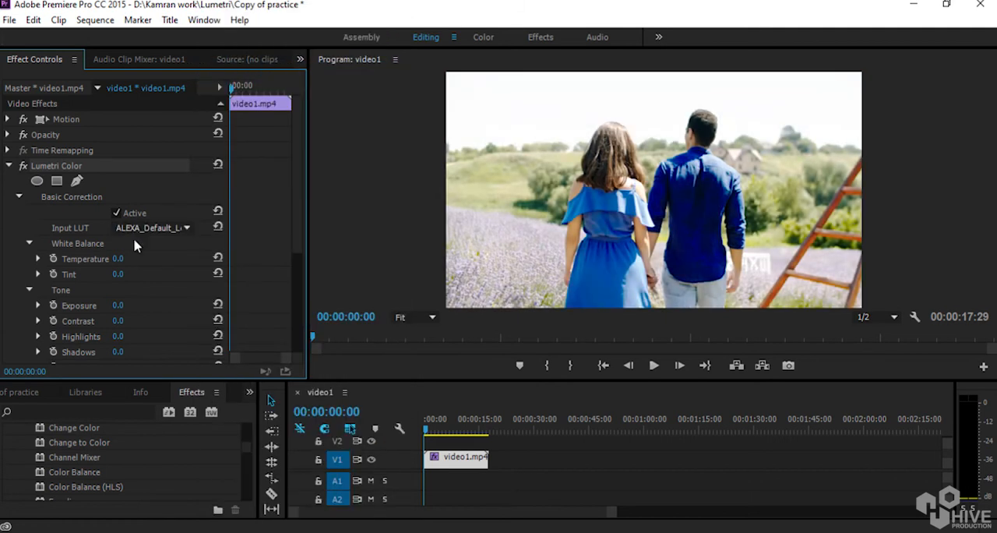
click(149, 228)
click(274, 165)
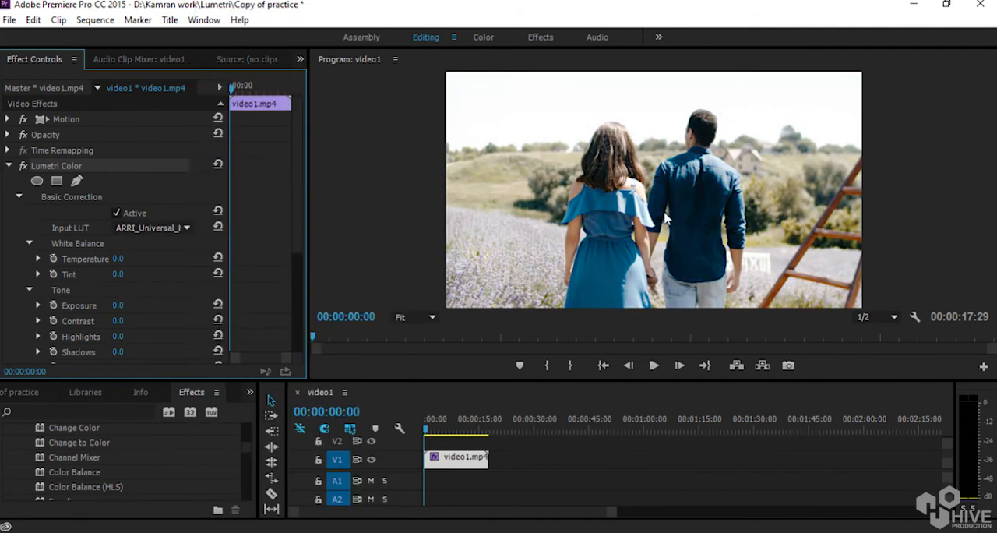
click(135, 228)
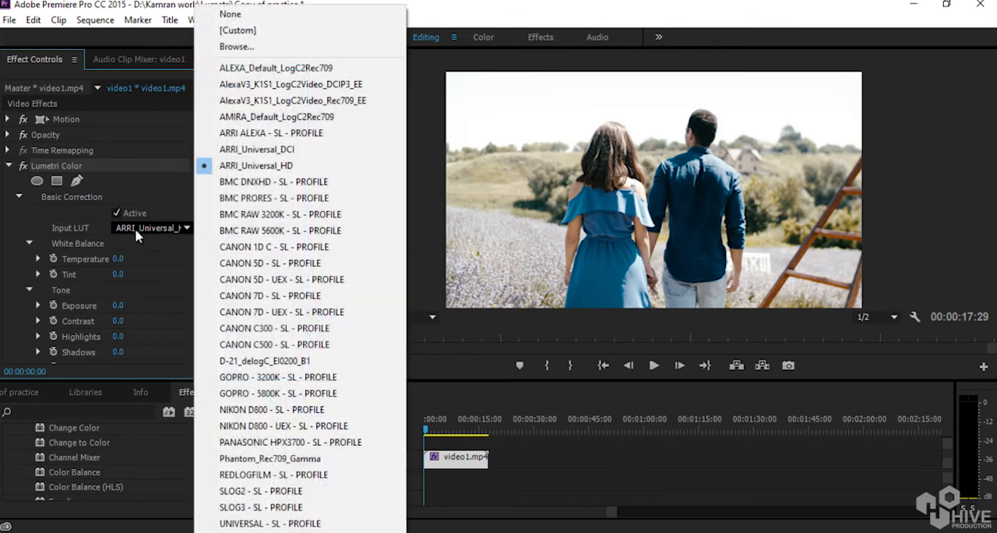
click(248, 312)
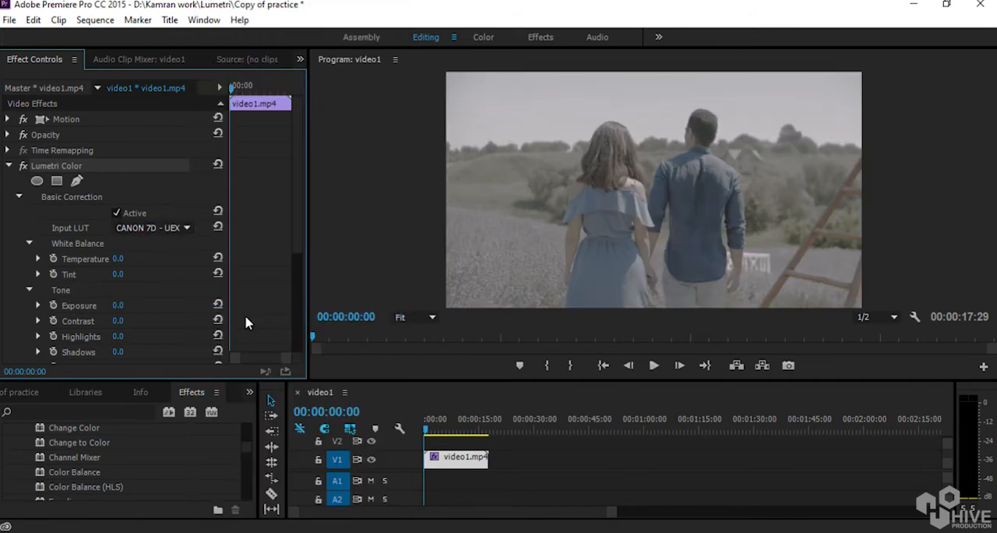
click(186, 227)
click(237, 215)
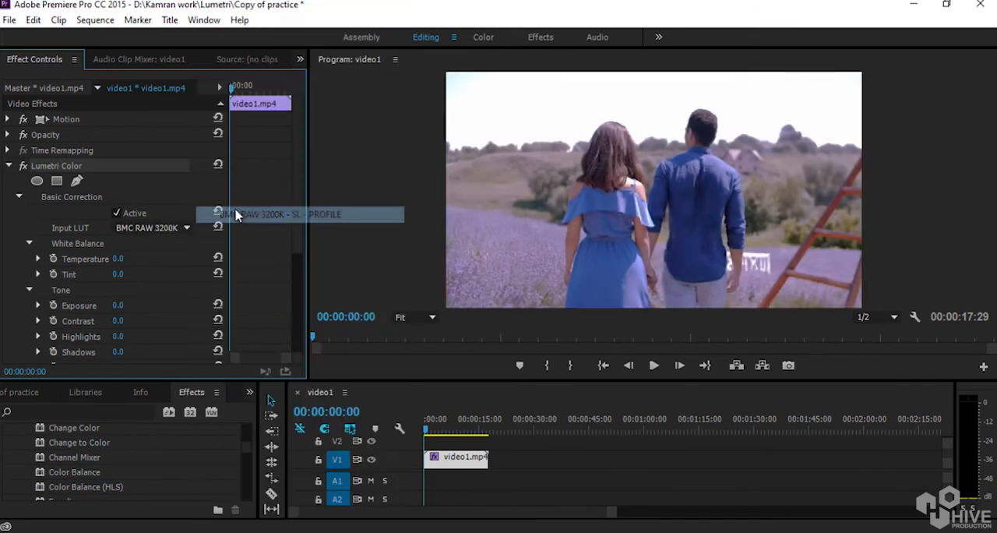
Toggle the Lumetri Color effect off and on to compare the BMC RAW 3200K look with the original footage.
click(24, 167)
click(24, 167)
click(24, 167)
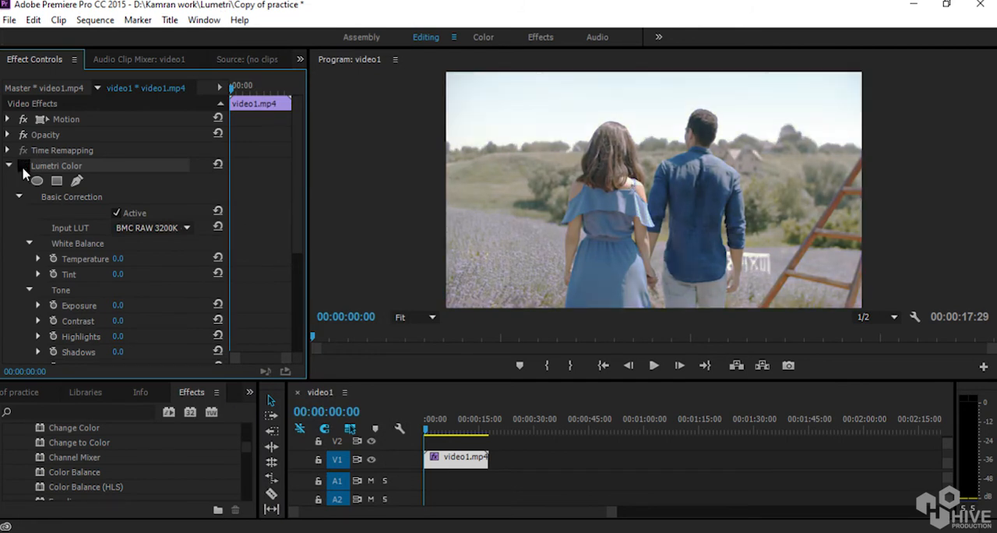
click(23, 167)
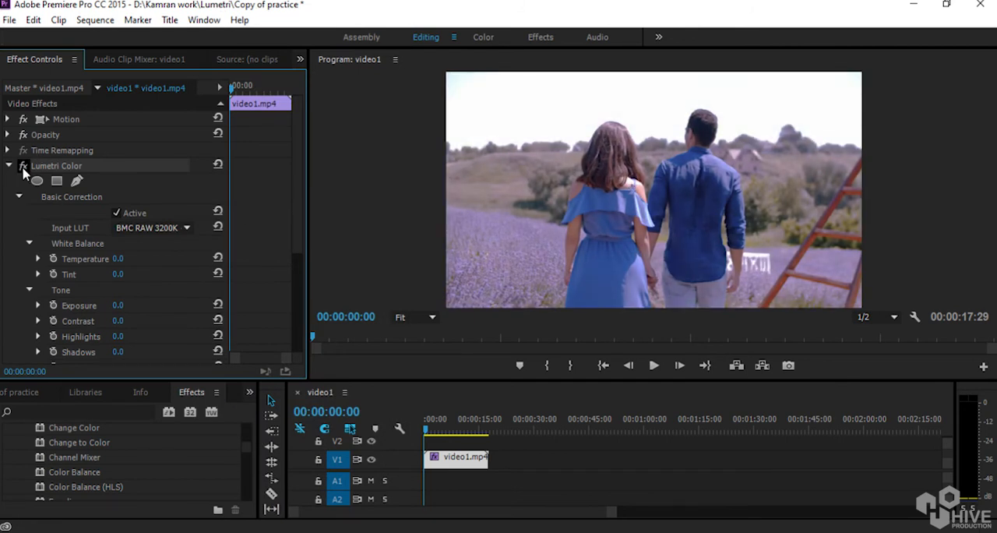
Try the Phantom_Rec709_Gamma, SLOG3, AlexaV3_K1S1_LogC2Video_DCIP3_EE and ARRI_Universal_HD input LUTs, and return Input LUT to None.
click(129, 230)
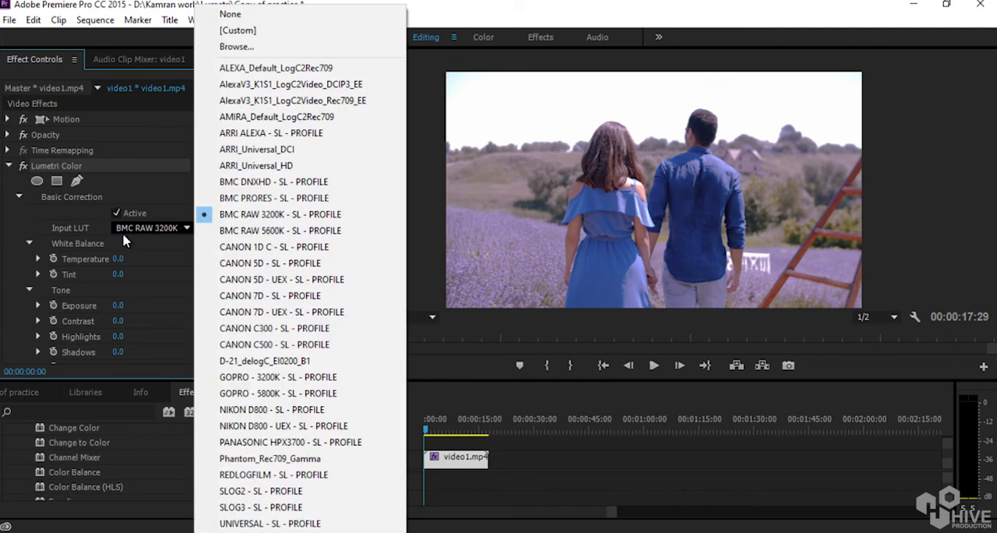
click(312, 457)
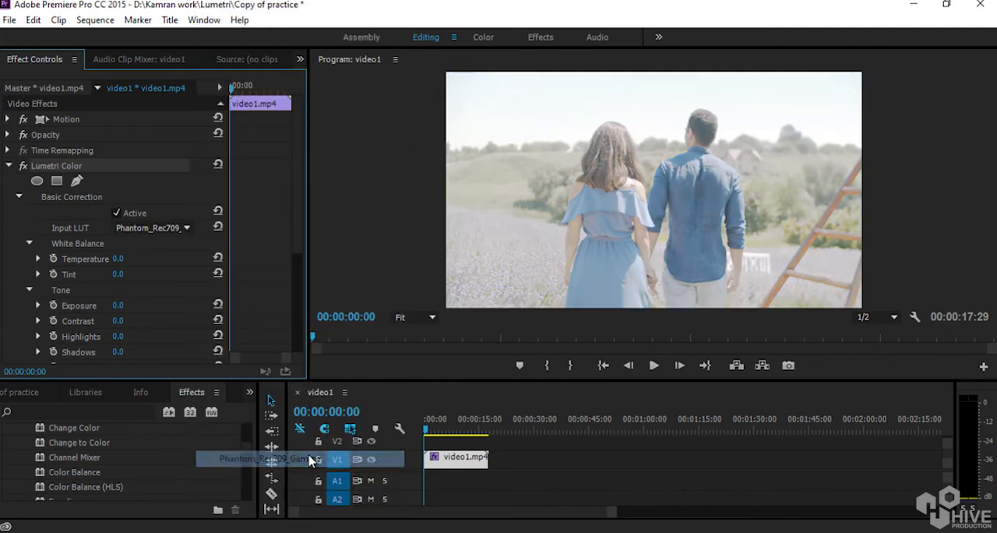
click(166, 232)
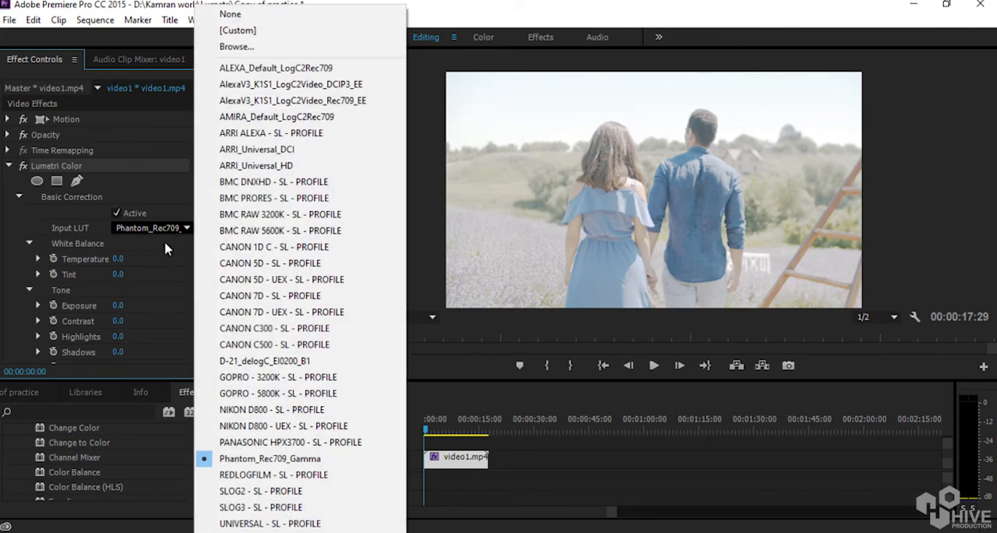
click(294, 512)
click(184, 228)
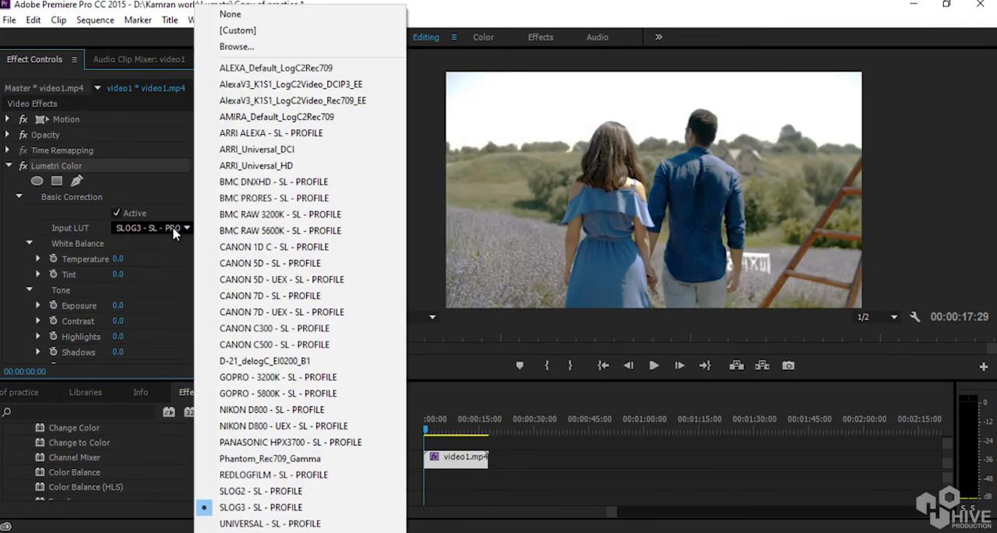
click(274, 84)
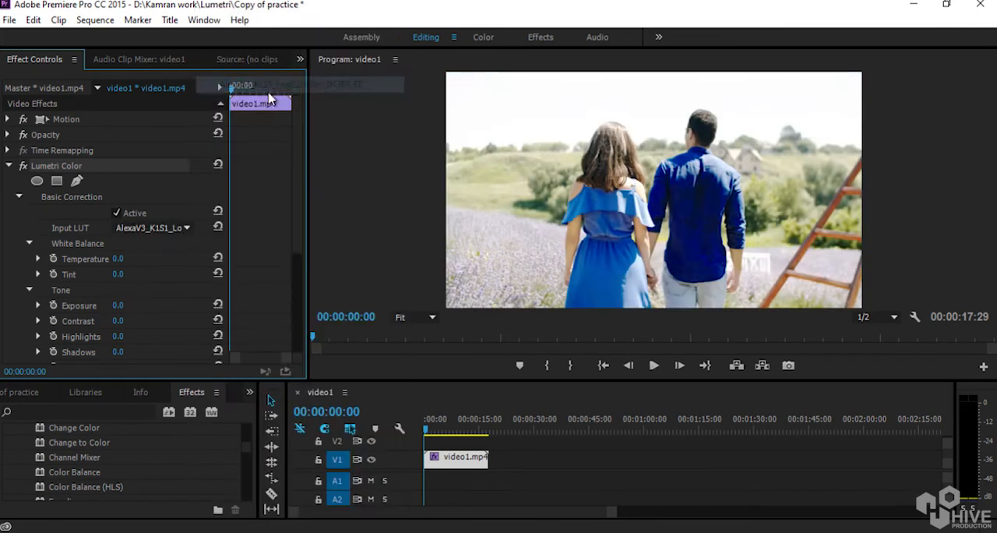
click(179, 227)
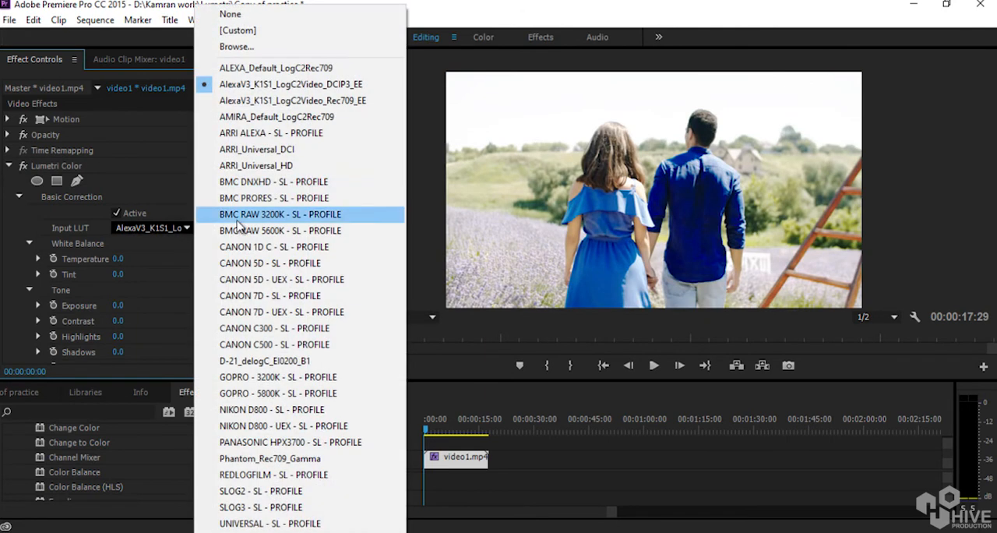
click(267, 167)
click(144, 228)
click(265, 23)
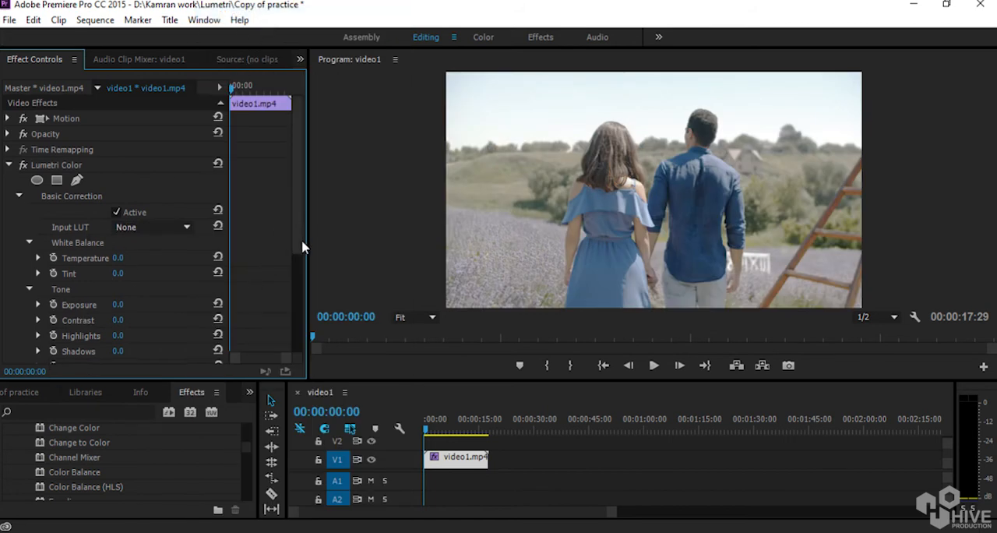
Set the Basic Correction white balance to Temperature 10 and Tint -2.
scroll(260, 273, down, 3)
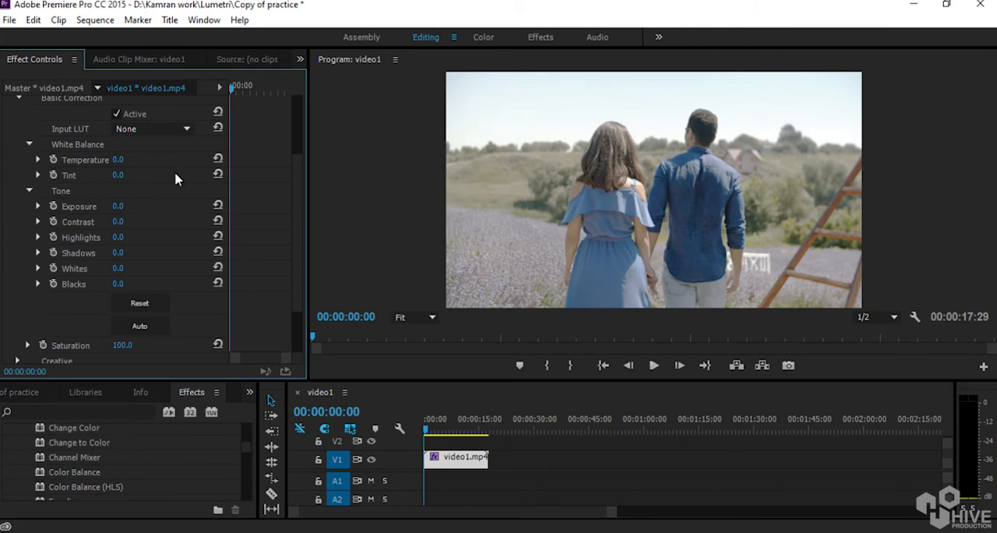
drag(117, 161, 289, 213)
click(115, 160)
text(10)
key(Return)
drag(120, 177, 140, 208)
Set the Tone values of Basic Correction to Exposure 0.2 and Contrast 93.
drag(119, 208, 160, 223)
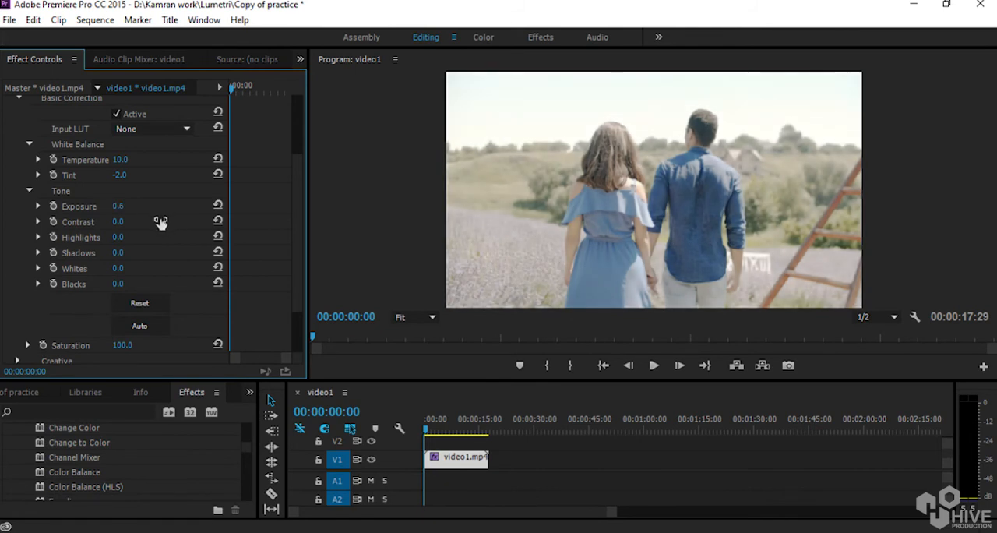
click(122, 206)
text(0.2)
key(Return)
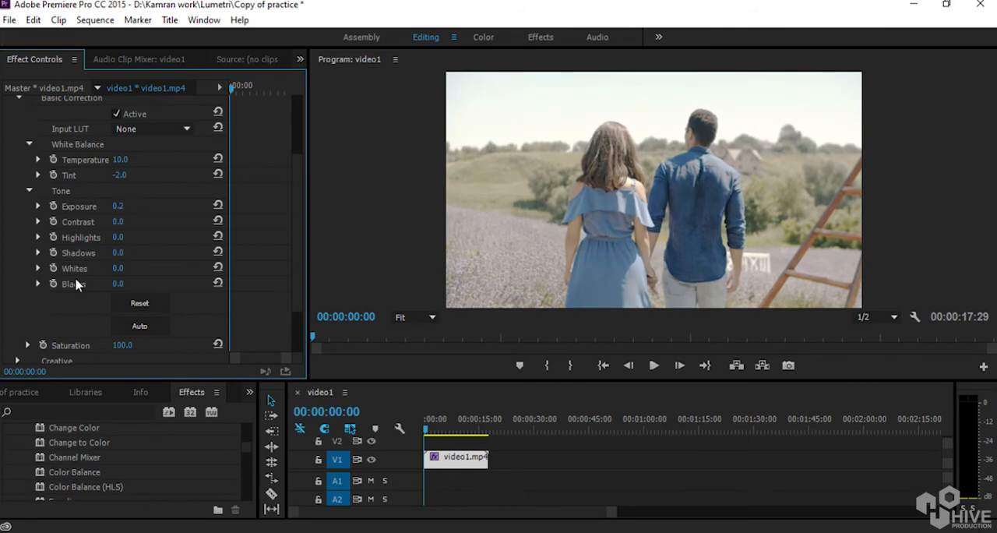
drag(116, 223, 192, 237)
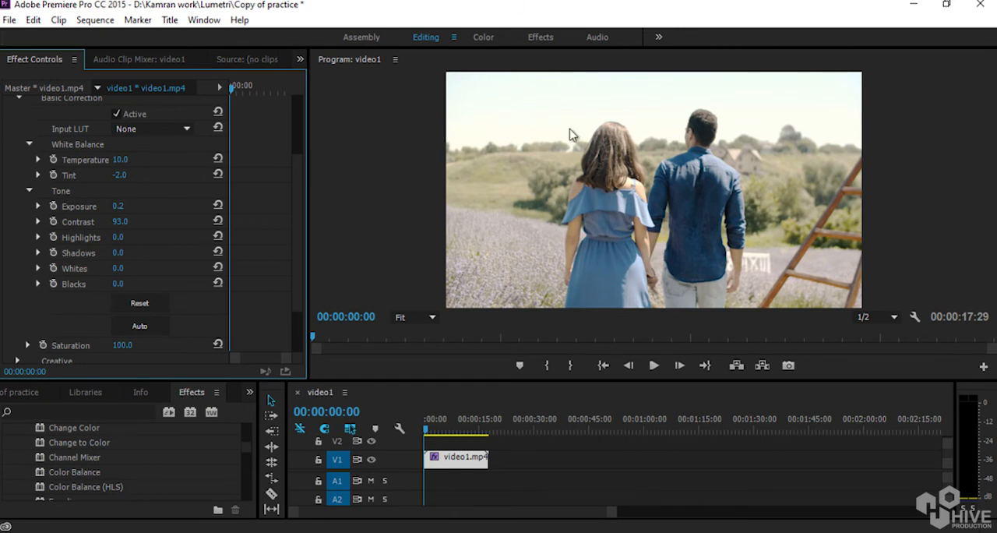
Adjust the remaining Tone values to Highlights -128, Shadows -26, Whites -136 and Blacks 11.
drag(117, 238, 304, 241)
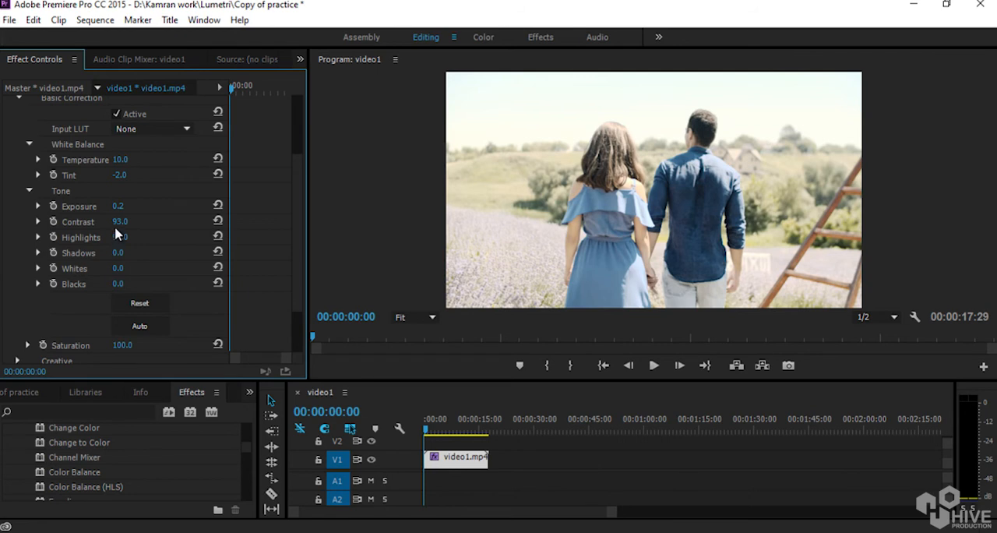
drag(117, 238, 156, 249)
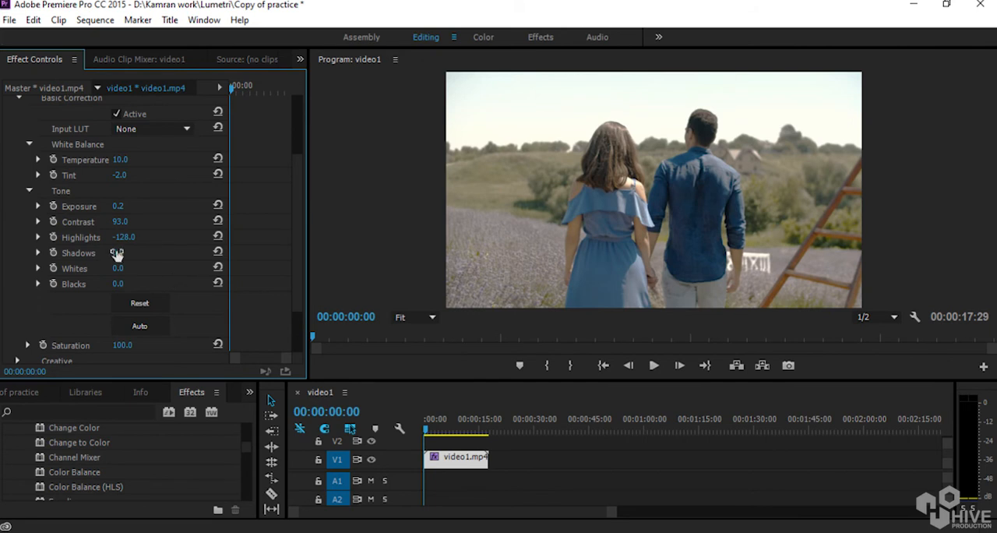
drag(115, 254, 11, 286)
mouse_move(119, 285)
mouse_down()
mouse_move(161, 283)
mouse_move(134, 299)
mouse_move(137, 276)
mouse_move(105, 290)
mouse_up()
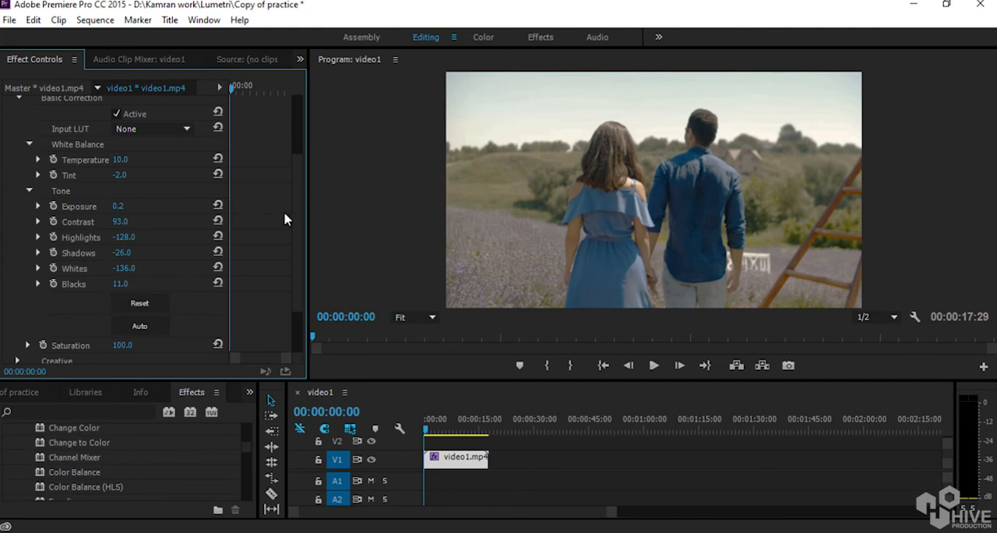
Toggle the Lumetri Color effect off and on repeatedly to compare the clip before and after the white balance and tone corrections.
scroll(293, 195, up, 3)
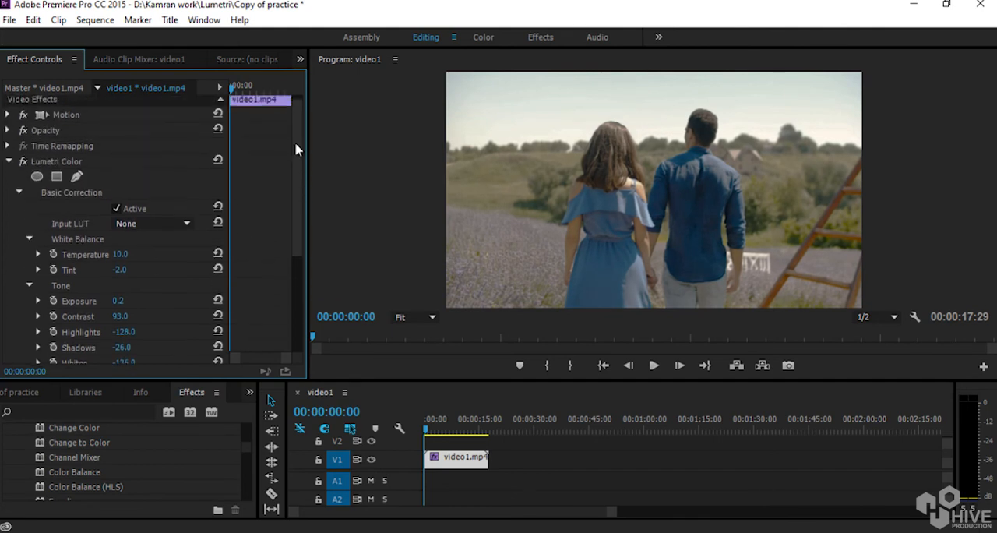
click(23, 167)
click(23, 167)
click(22, 167)
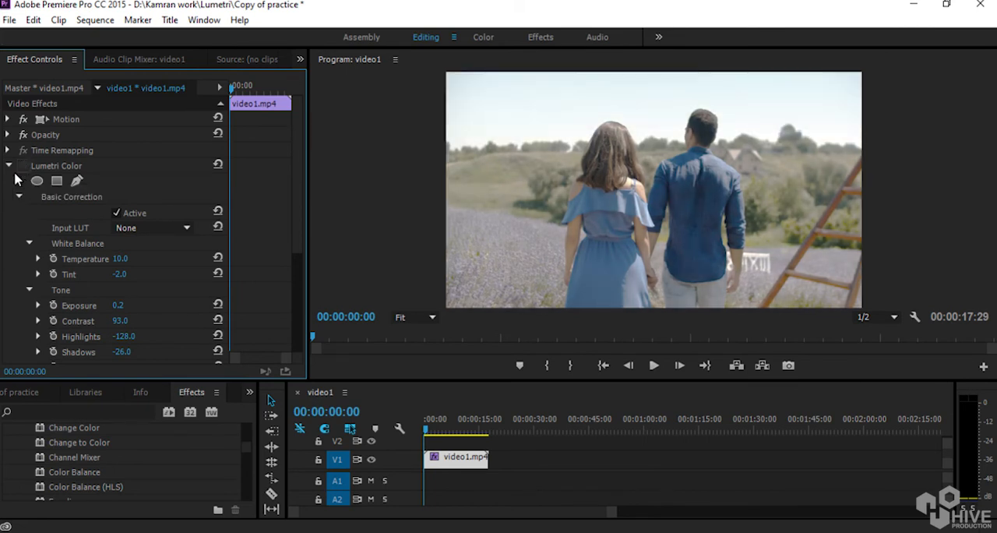
click(23, 168)
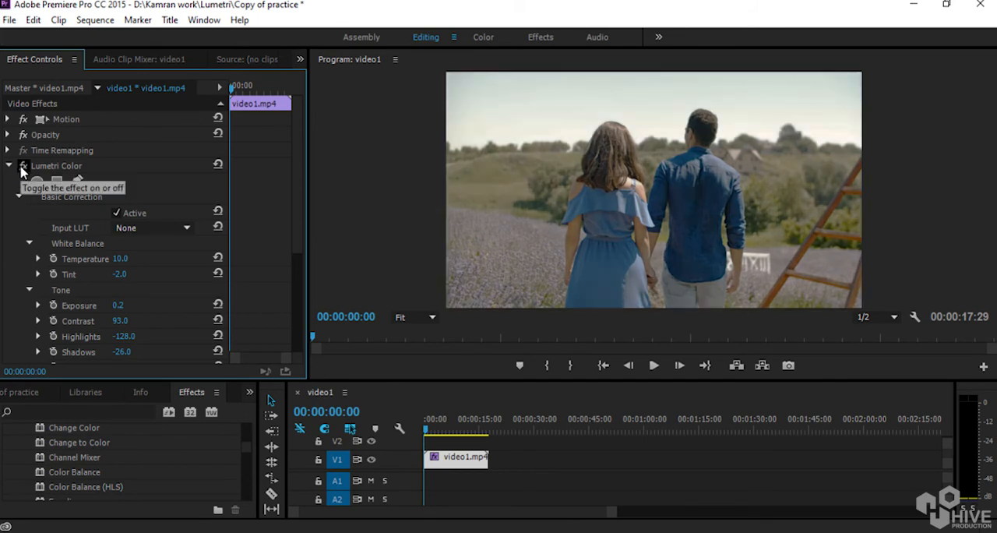
click(22, 167)
click(22, 167)
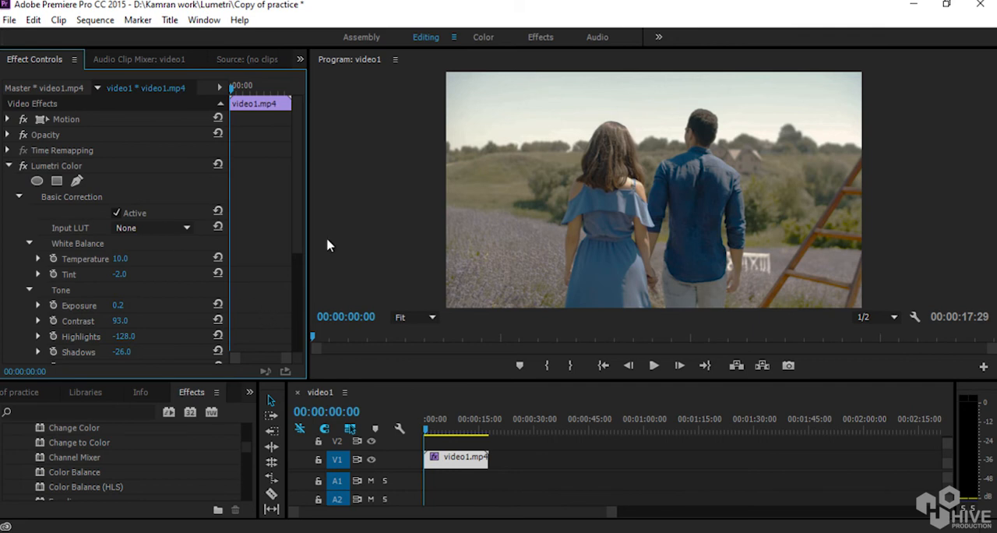
Set the Basic Correction Saturation to about 156.3, and collapse the Tone and Saturation settings.
drag(297, 159, 291, 276)
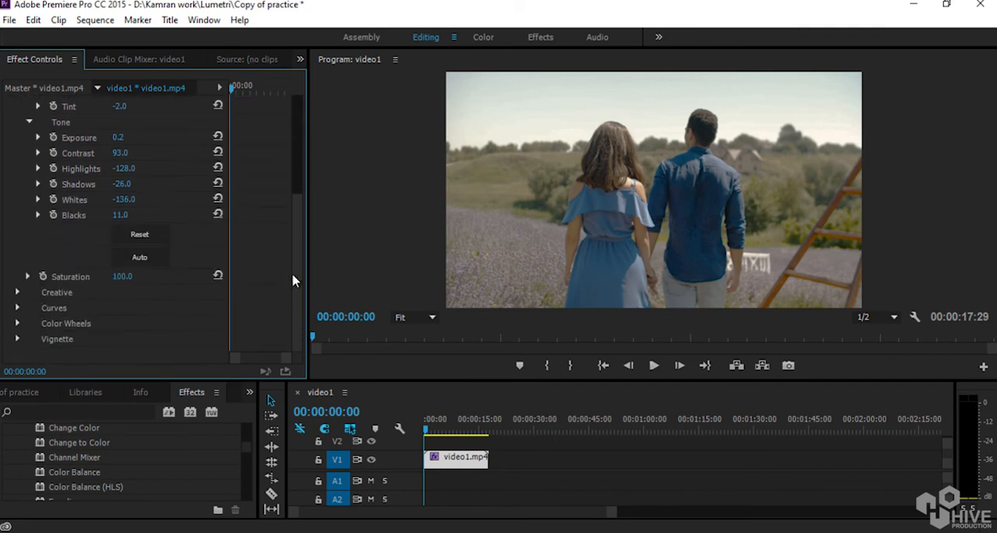
click(28, 277)
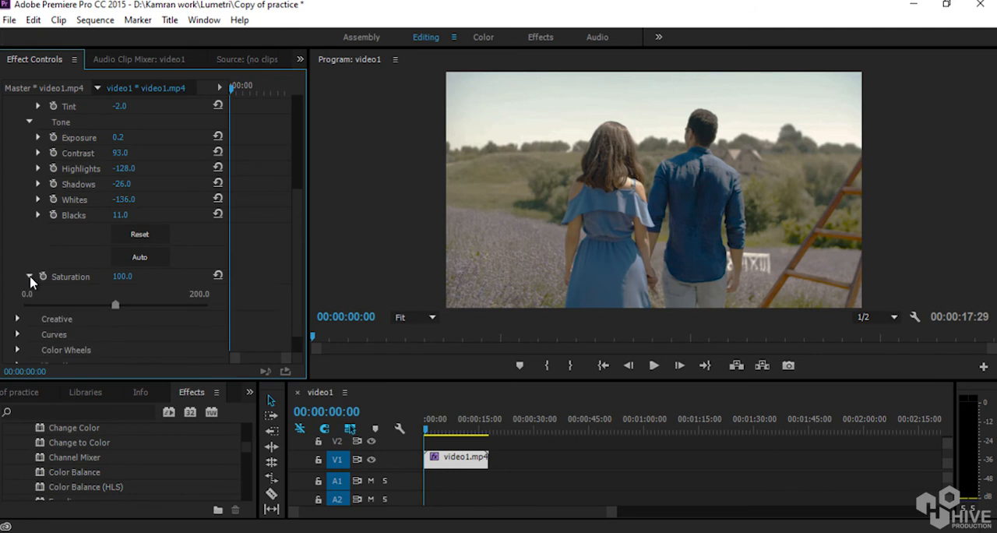
drag(116, 306, 1, 333)
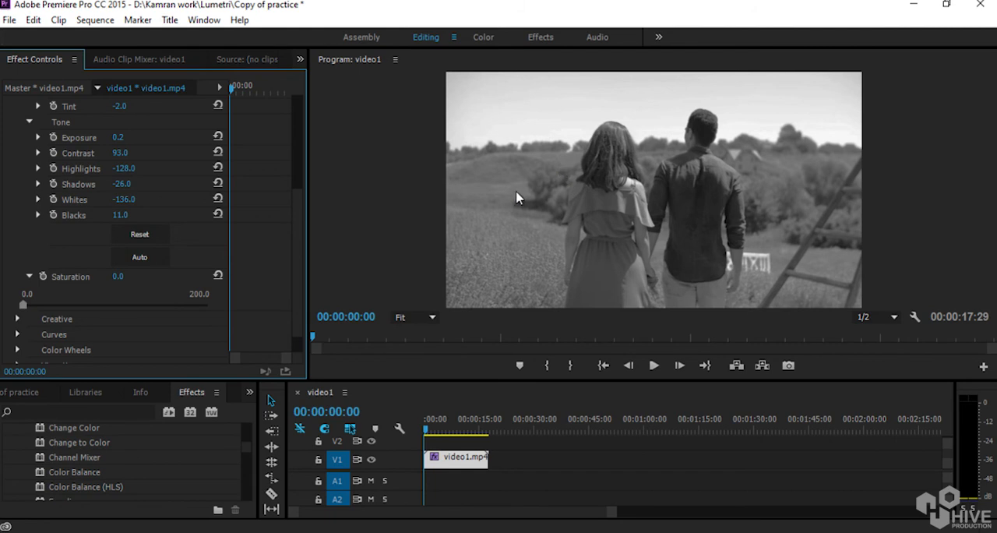
drag(28, 308, 168, 309)
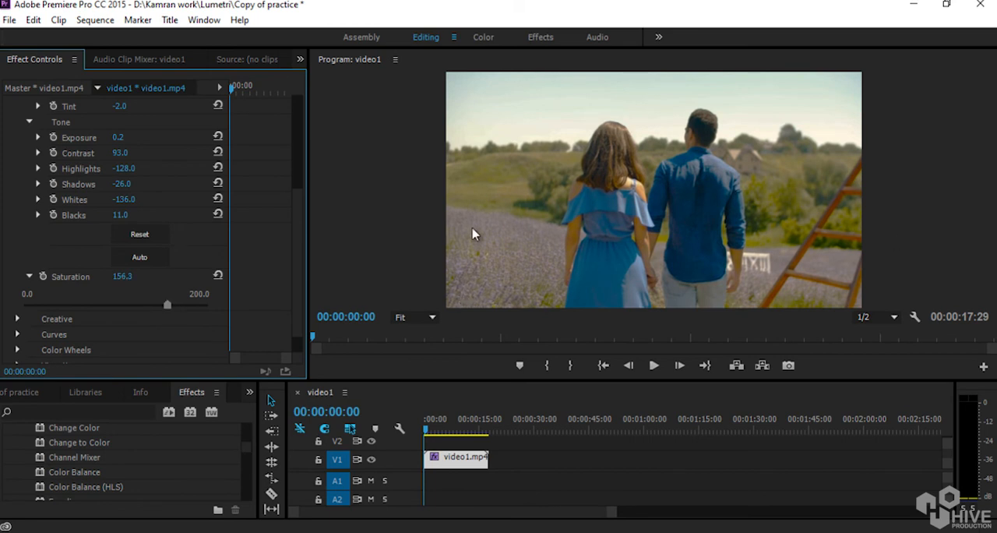
click(28, 123)
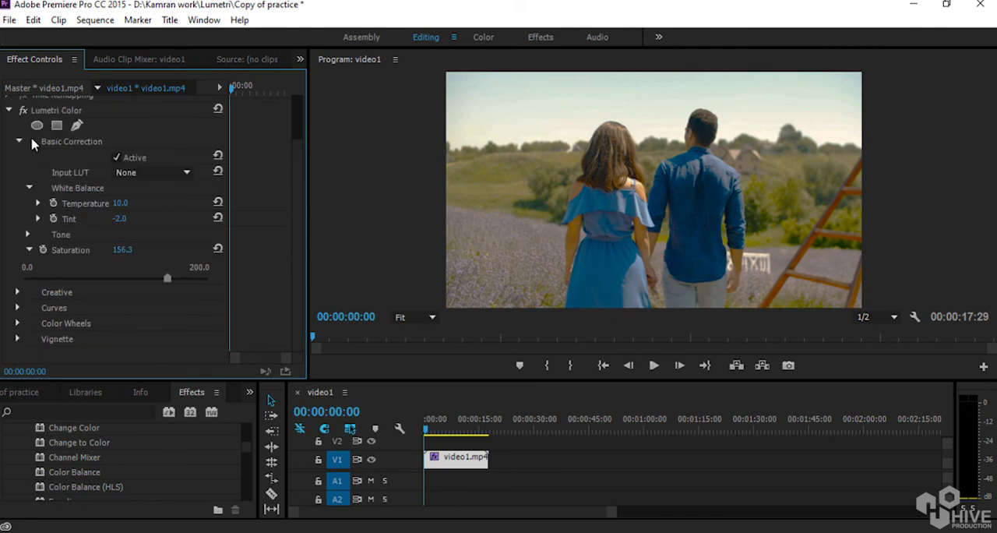
click(29, 250)
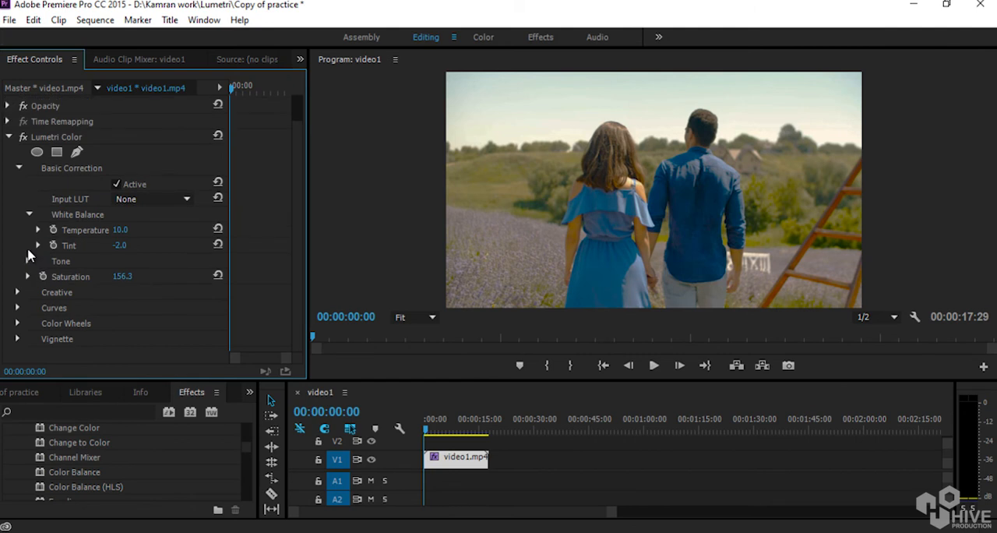
Expand the Creative section of Lumetri Color and set Faded Film to 87.
click(17, 292)
drag(301, 193, 298, 272)
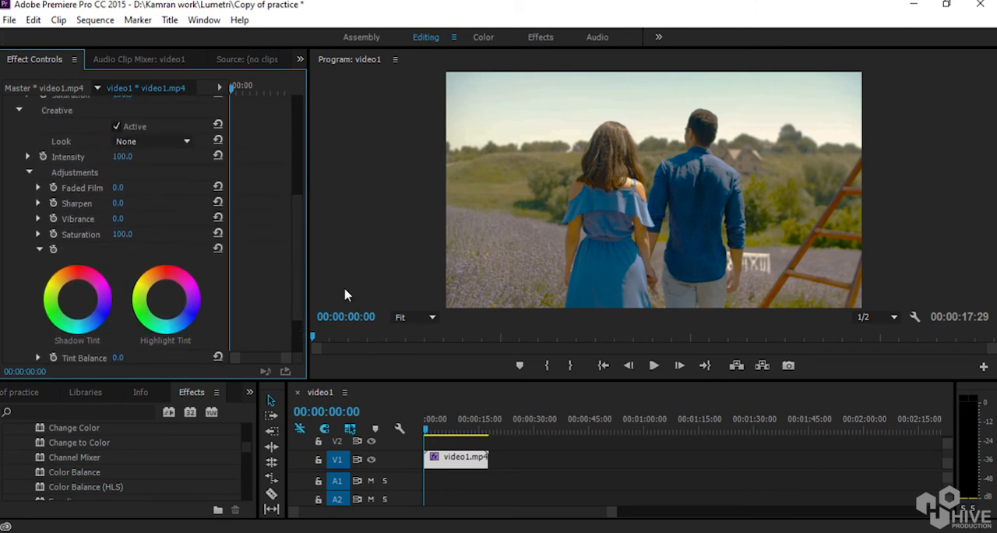
drag(117, 188, 192, 198)
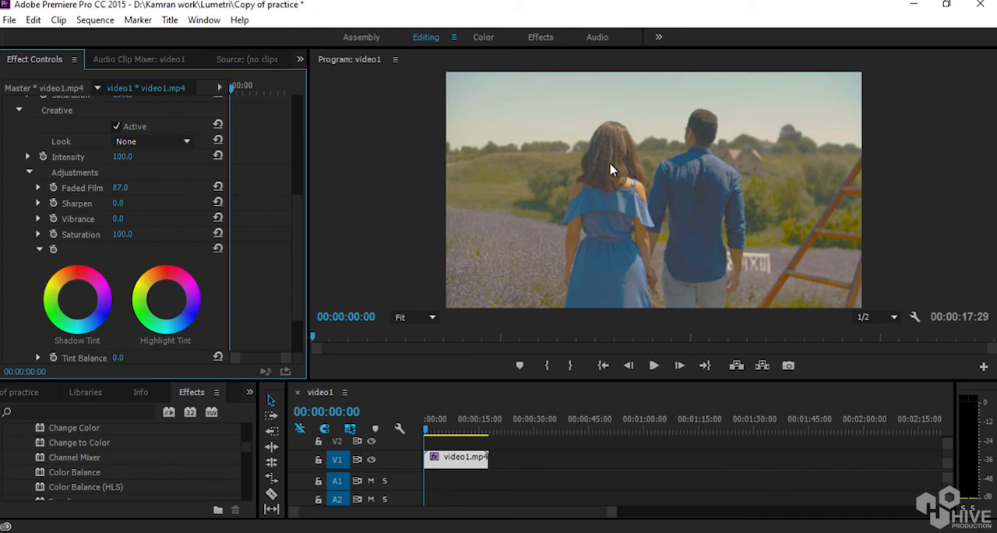
Set Faded Film back to 0, try Sharpen at both 100 and -100, and settle Sharpen on -10.
drag(120, 189, 39, 207)
drag(121, 204, 649, 328)
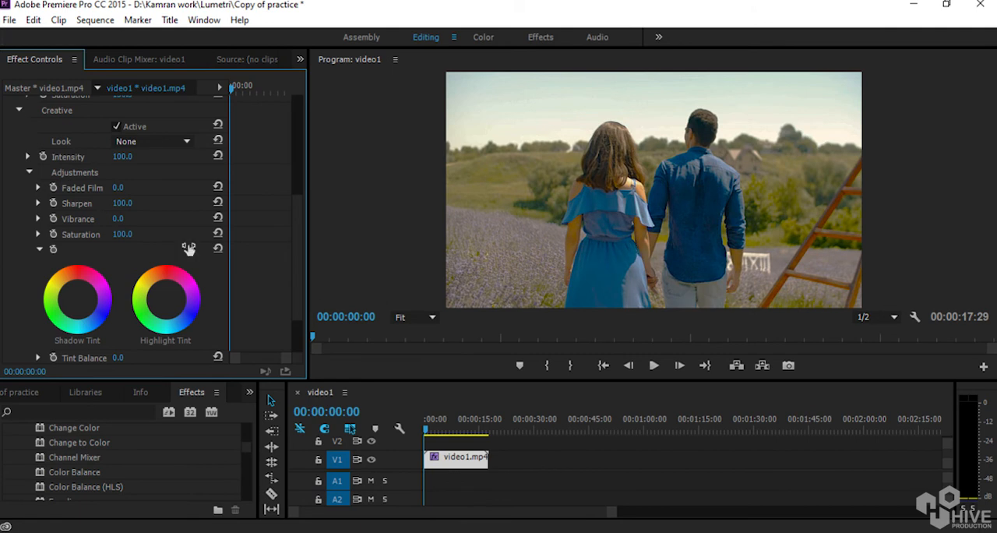
drag(120, 204, 32, 208)
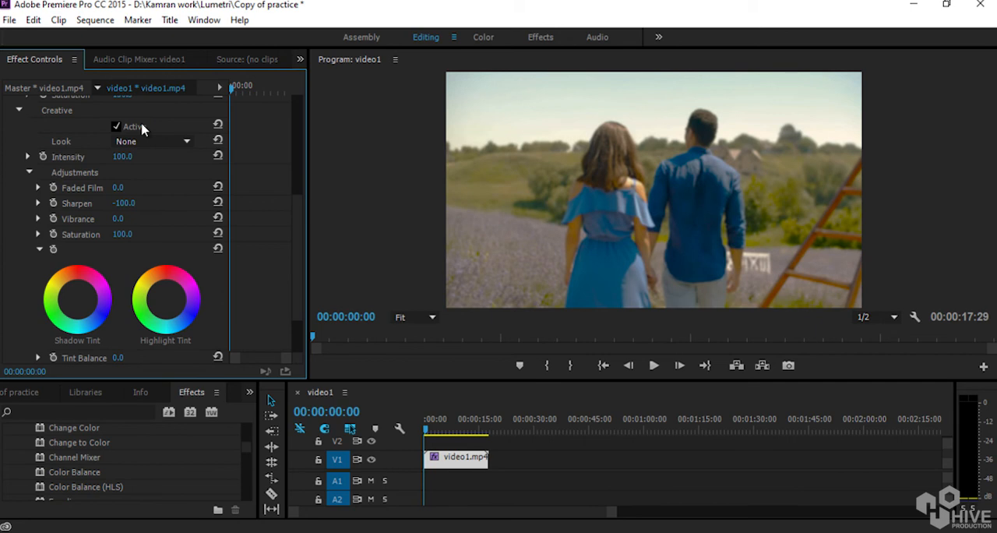
click(127, 203)
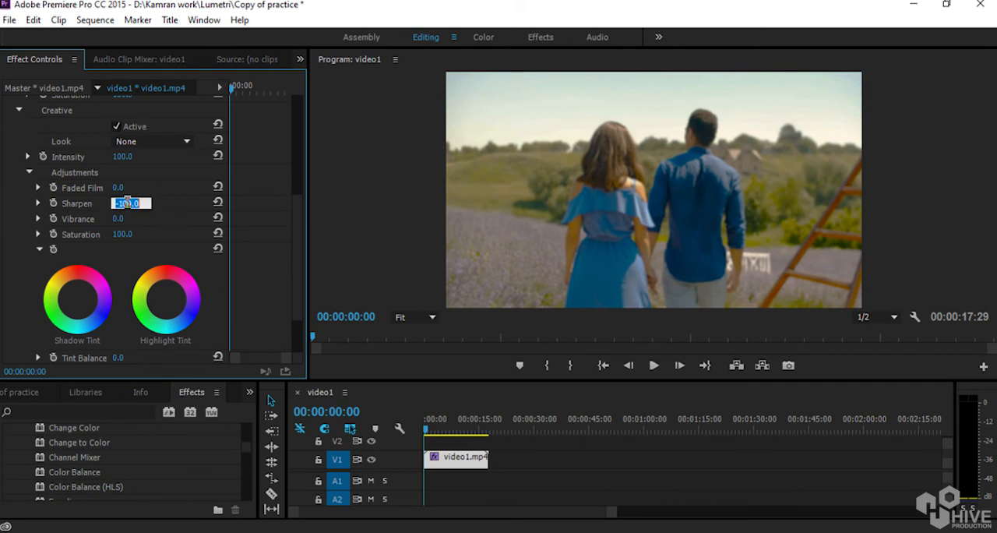
text(-10)
key(Return)
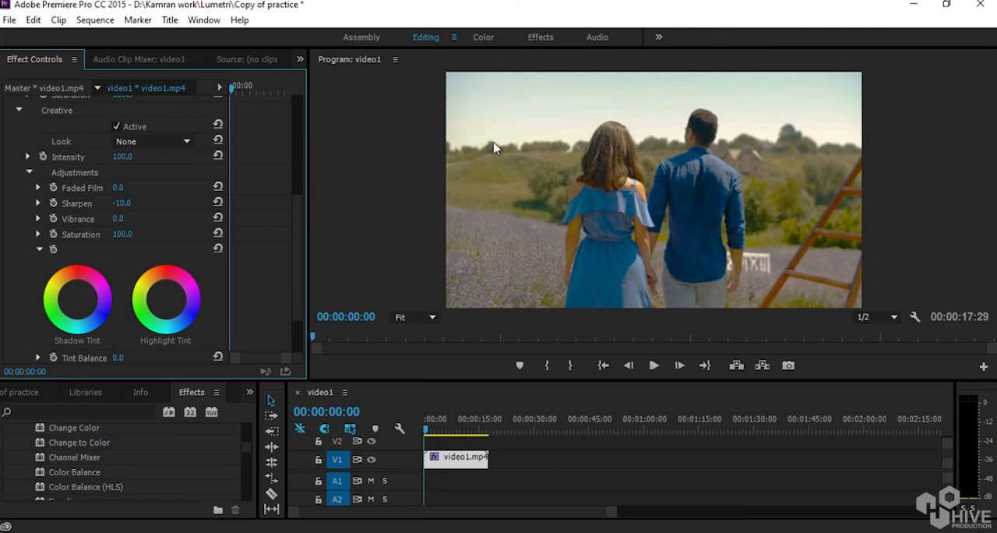
Try a Creative Vibrance of 100, undo it, and test the Creative Saturation while leaving it at 100.
drag(116, 223, 302, 238)
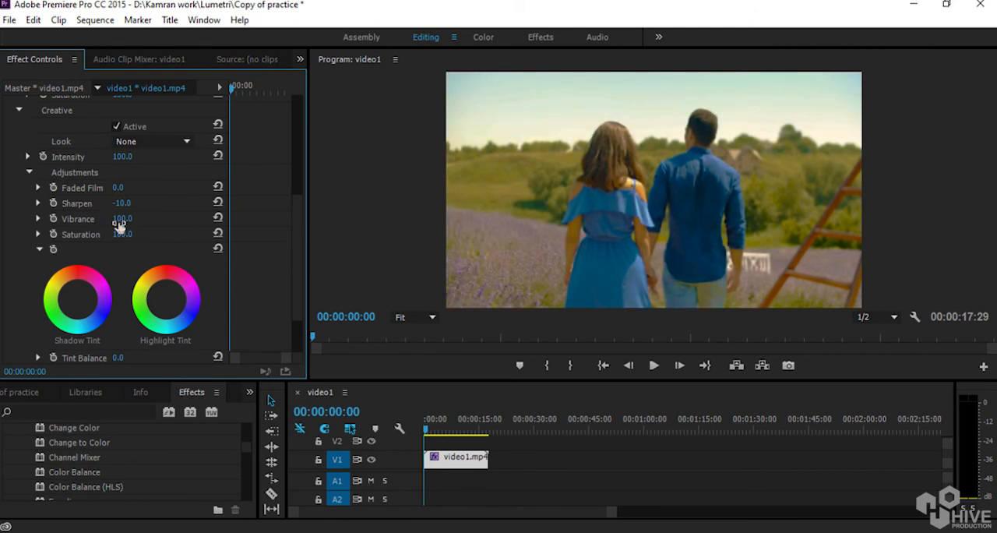
key(ctrl+z)
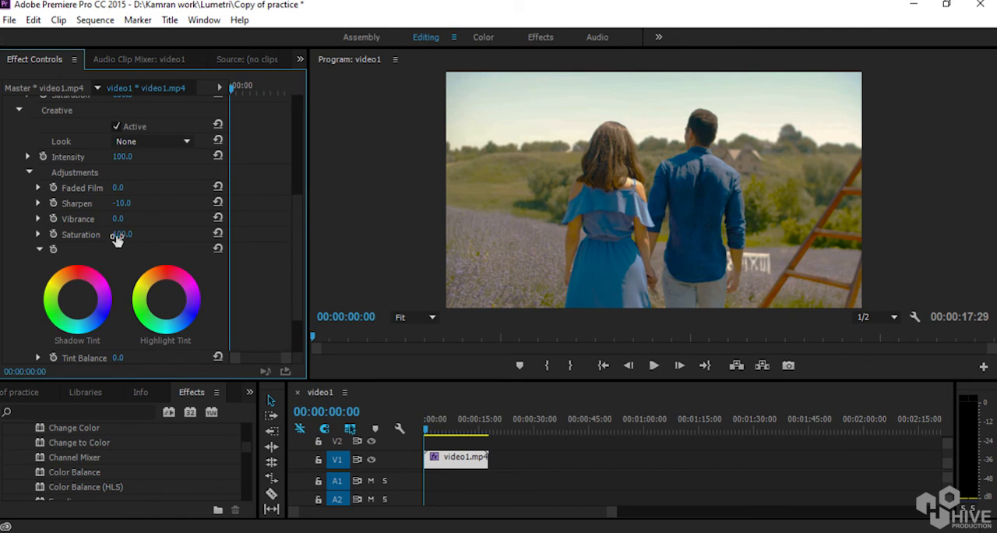
drag(118, 238, 151, 254)
Set the Creative Sharpen value to -5.
click(122, 204)
text(-5)
key(Return)
Try shifting the Tint Balance with its slider, undo the change, and collapse the Shadow and Highlight Tint wheels.
scroll(298, 231, down, 2)
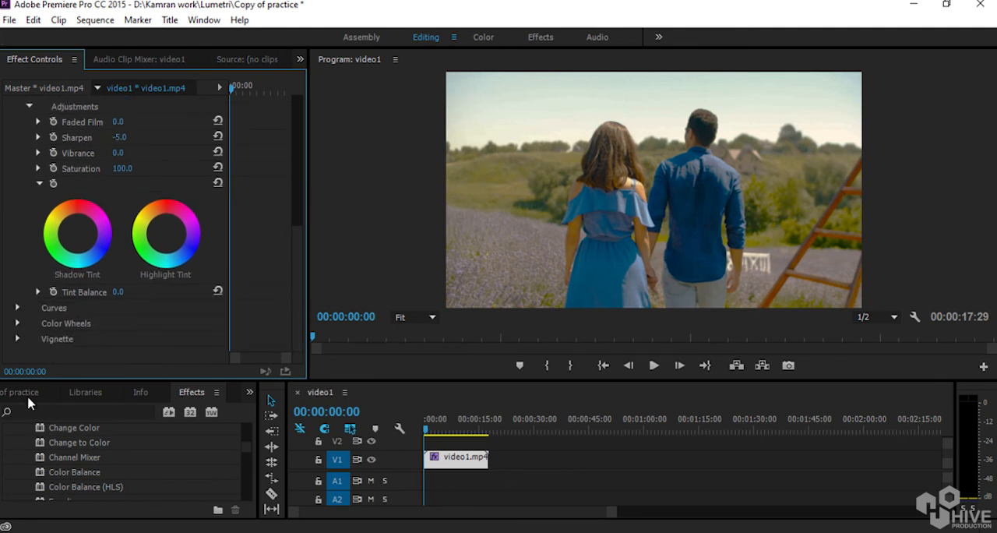
click(39, 292)
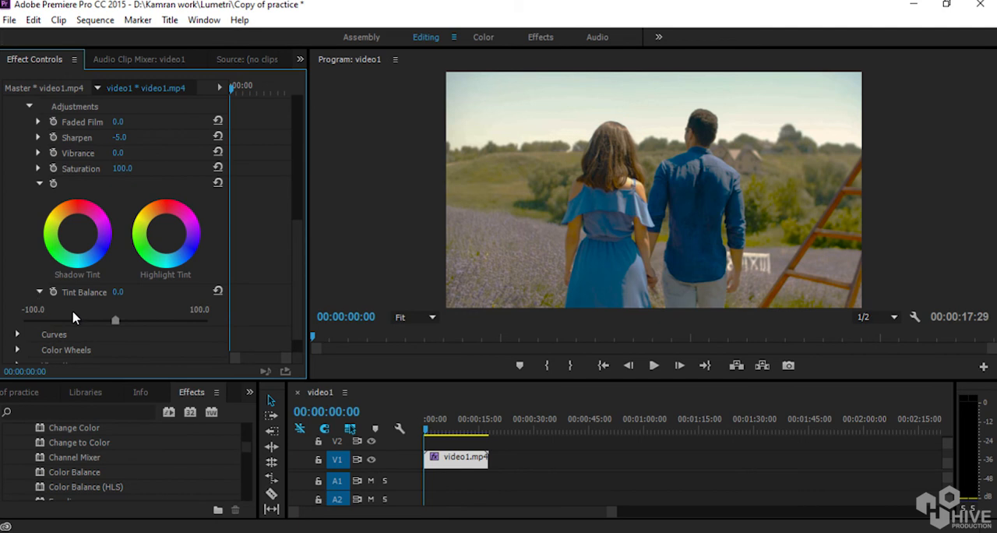
drag(116, 320, 113, 342)
key(ctrl+z)
click(40, 183)
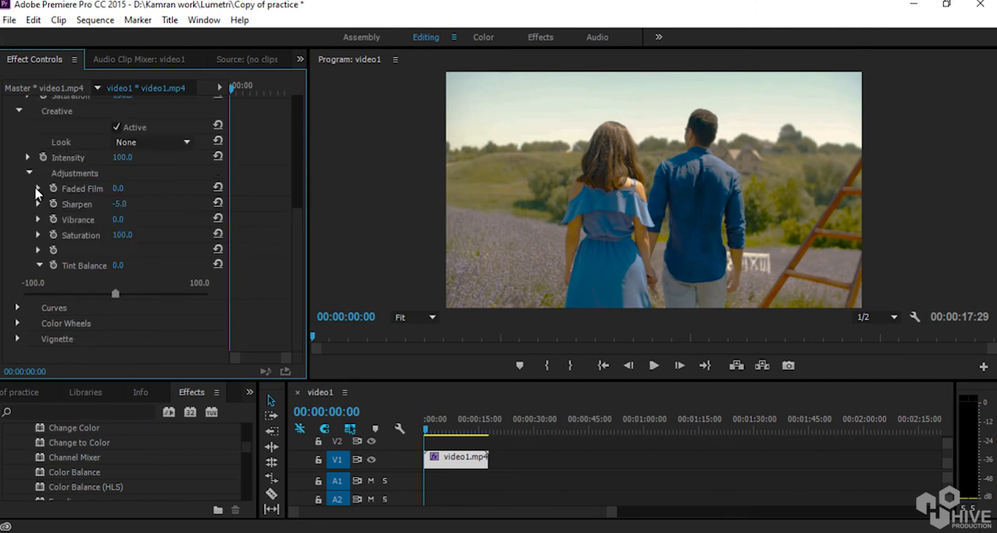
Expand Curves, bend the RGB curve into a slight S, and pull the Hue Saturation Curve ring slightly outward to raise saturation.
click(17, 308)
scroll(178, 292, down, 4)
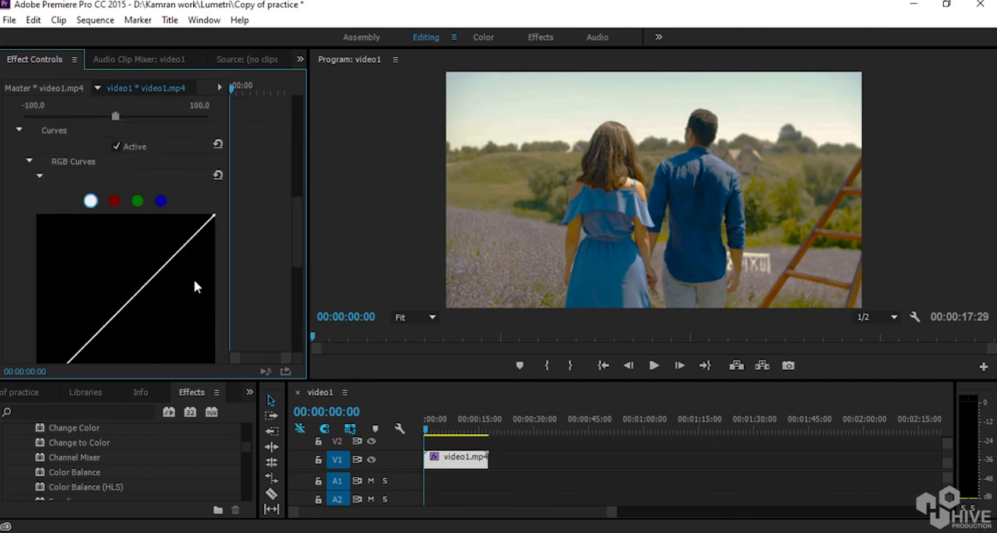
scroll(300, 225, up, 5)
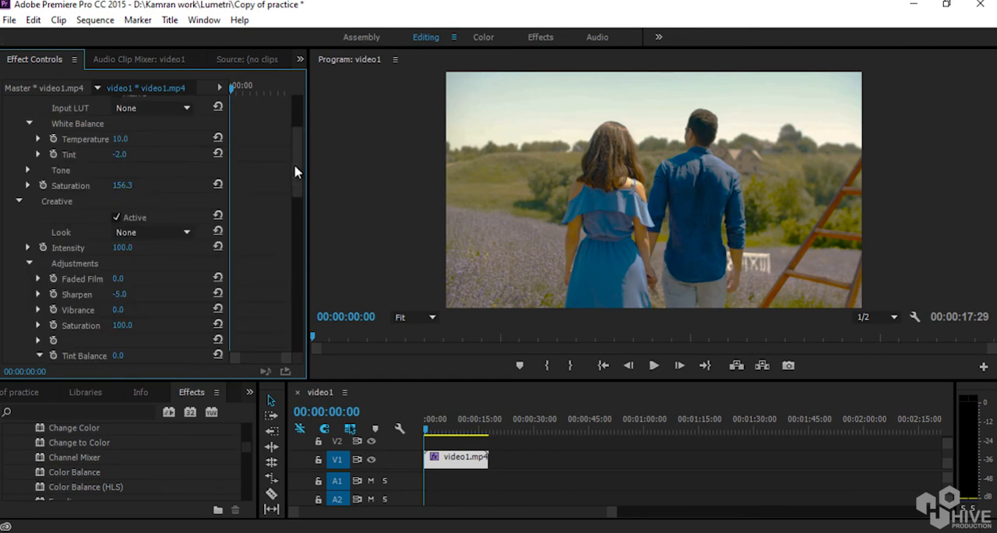
drag(294, 164, 296, 263)
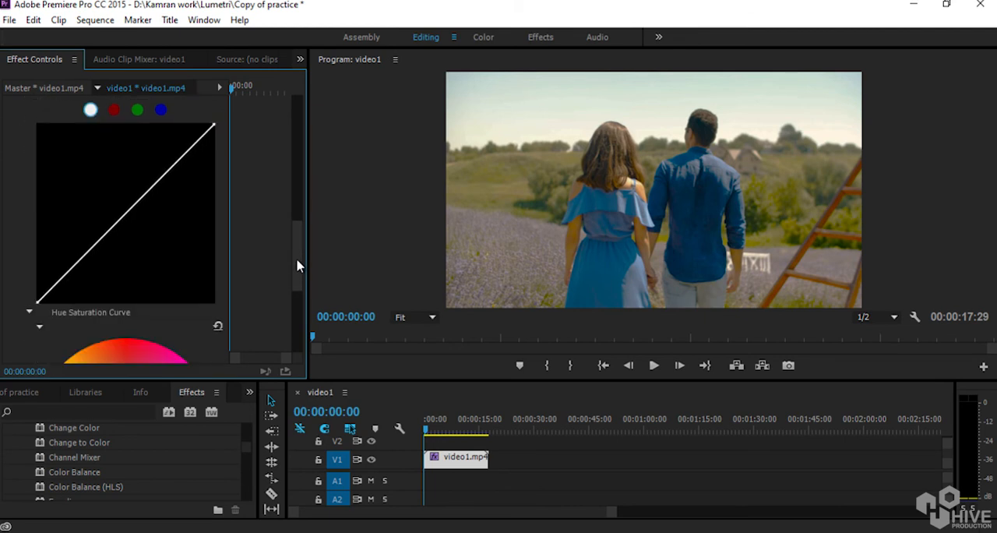
drag(172, 173, 166, 152)
drag(91, 242, 88, 255)
drag(295, 250, 295, 316)
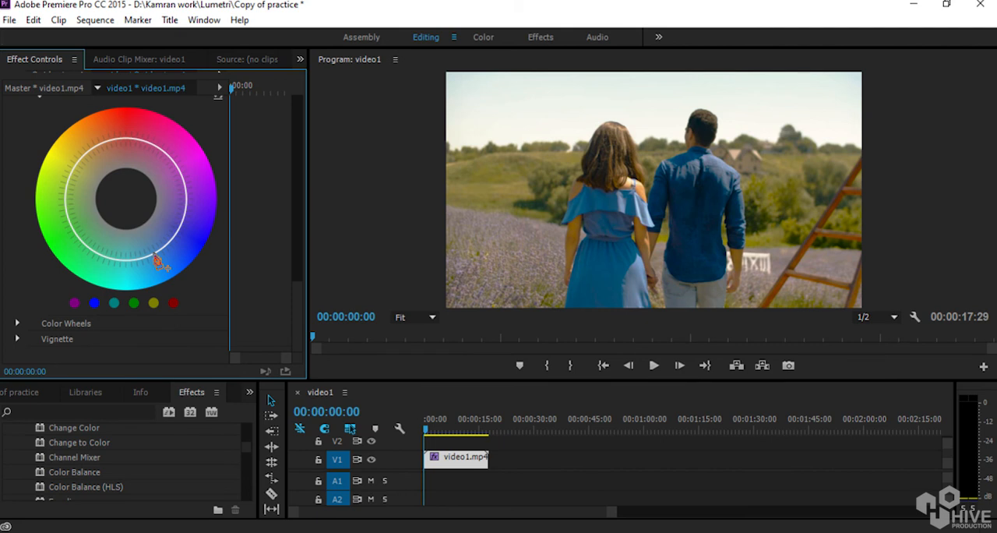
mouse_move(154, 254)
mouse_down()
mouse_move(182, 291)
mouse_move(143, 231)
mouse_move(160, 265)
mouse_move(155, 258)
mouse_up()
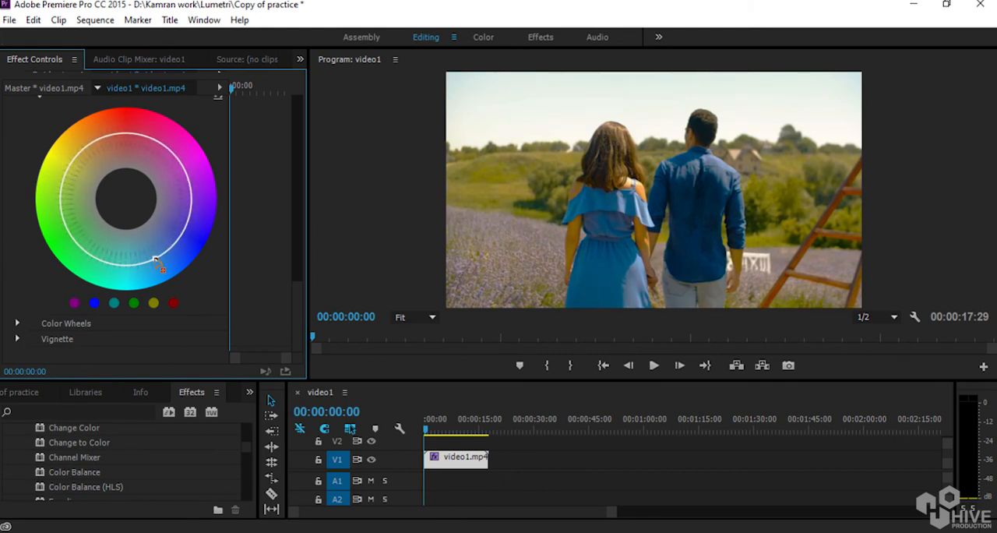
Expand Color Wheels, try a much brighter Midtones level but keep it only very slightly raised, and save the project.
click(19, 322)
scroll(148, 312, down, 5)
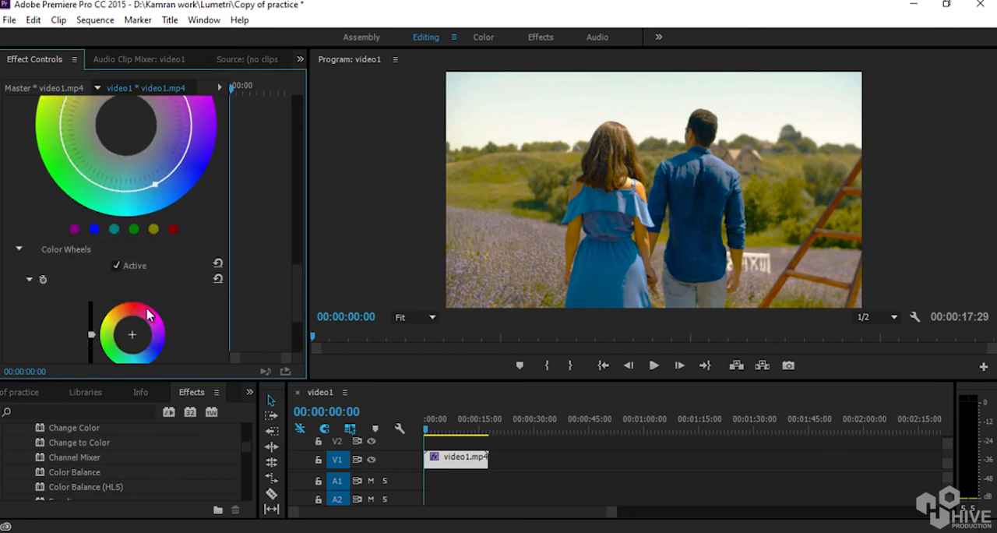
scroll(150, 312, down, 2)
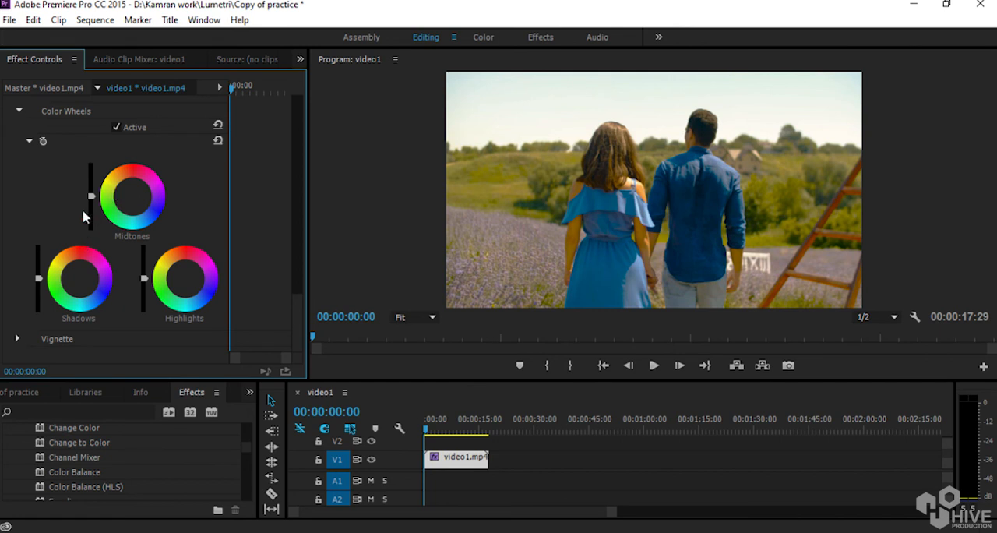
drag(93, 187, 91, 165)
key(ctrl+z)
key(ctrl+s)
Try the Highlights wheel's level at its bright and dark extremes, and settle it just below neutral.
drag(142, 278, 153, 27)
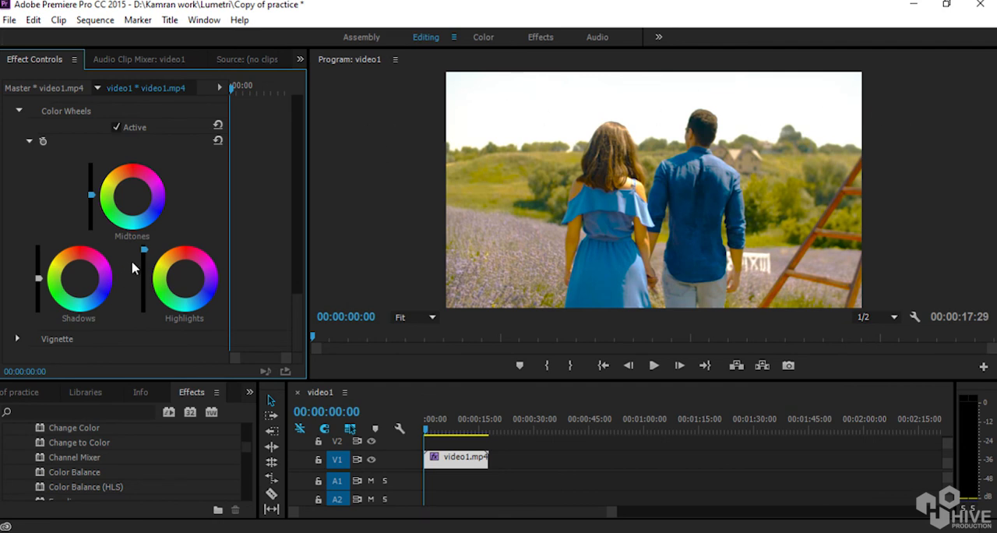
drag(146, 249, 143, 484)
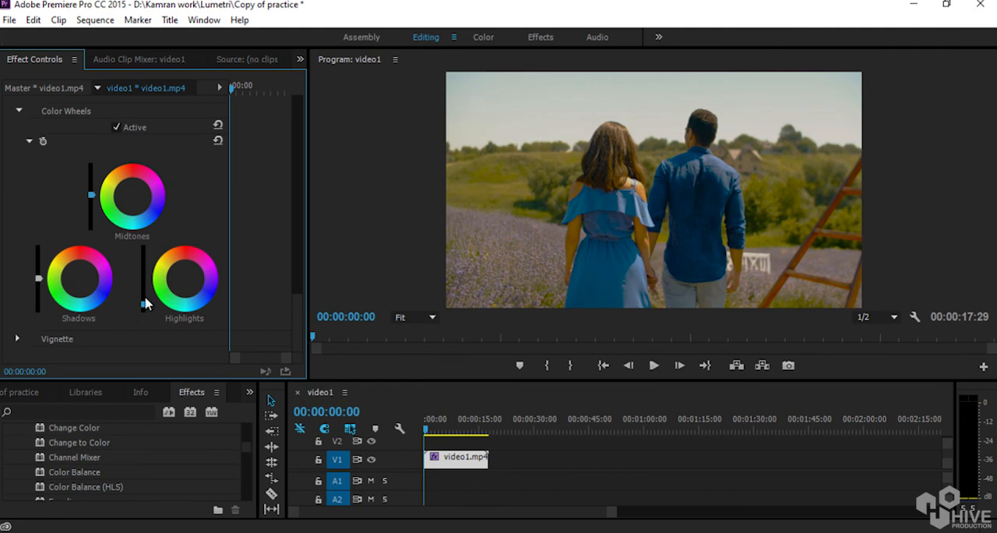
drag(144, 302, 144, 289)
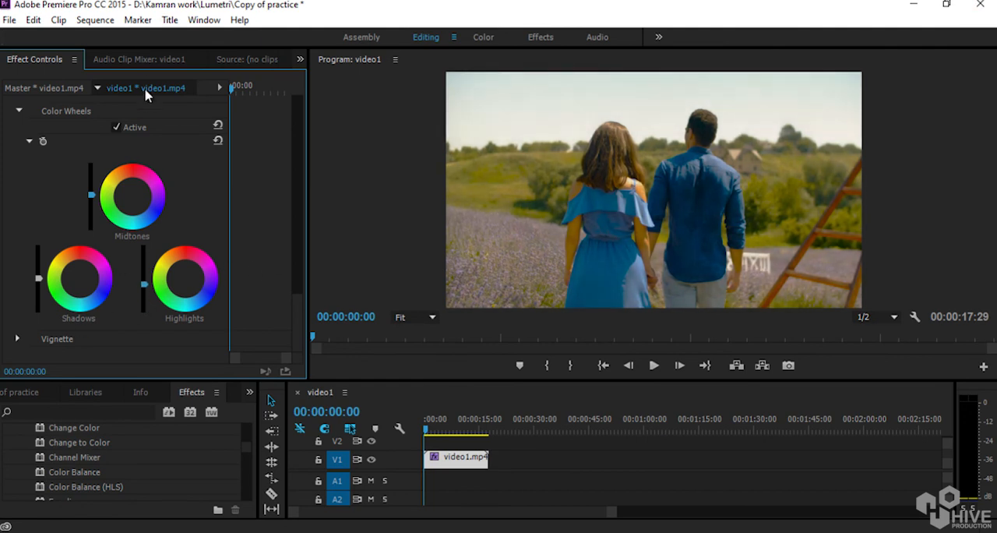
drag(144, 97, 145, 66)
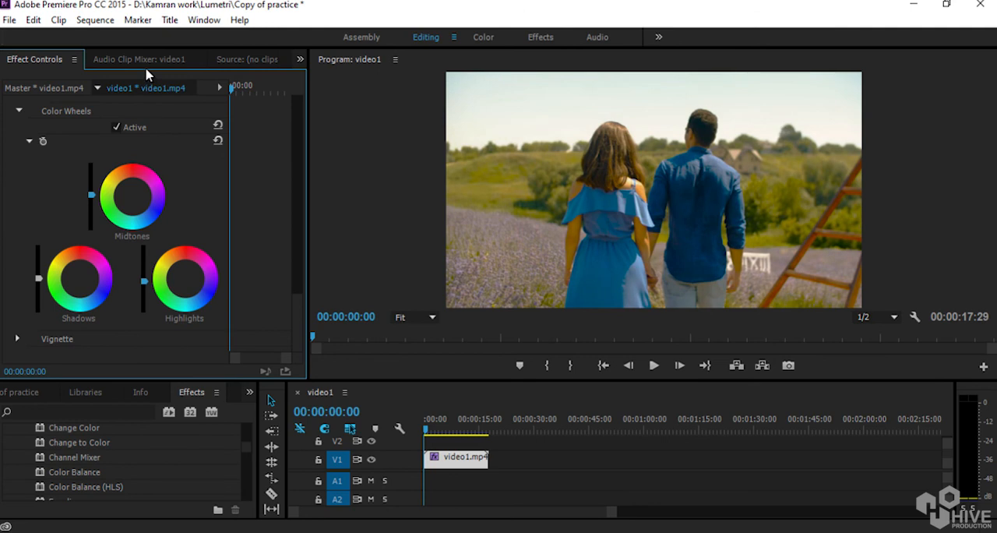
Expand the Vignette section, try Feather at 100 and 0, and set the vignette Amount to -2.6.
click(18, 338)
scroll(125, 304, down, 3)
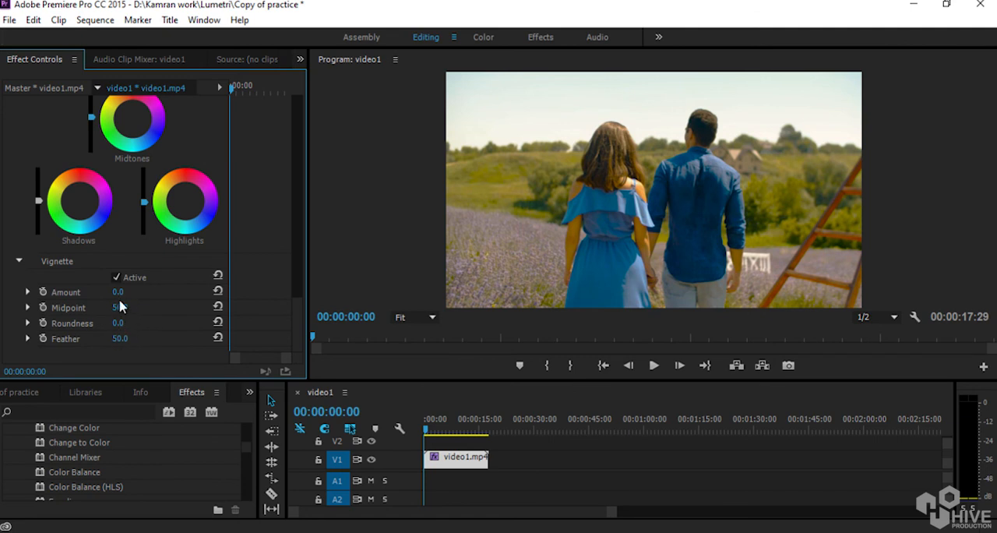
drag(119, 347, 315, 338)
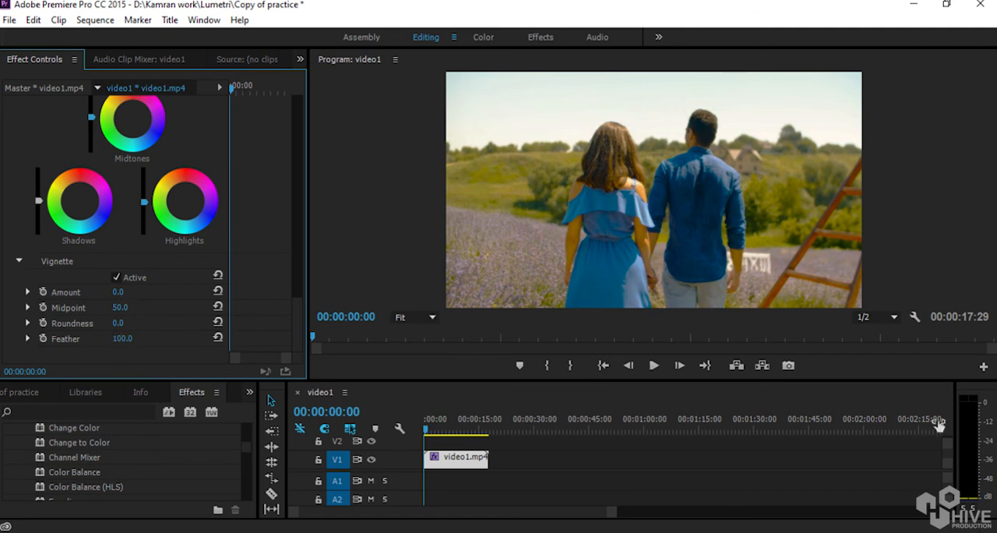
drag(938, 424, 350, 456)
drag(117, 291, 99, 303)
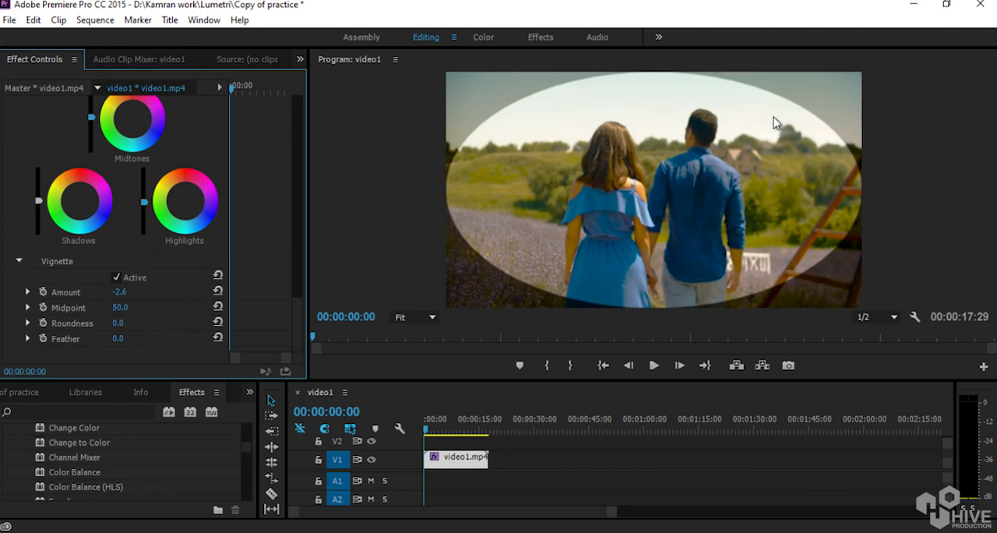
Set the vignette's Feather to 25, Midpoint to 62 and Amount to 0.2.
mouse_move(118, 340)
mouse_down()
mouse_move(149, 340)
mouse_move(133, 345)
mouse_up()
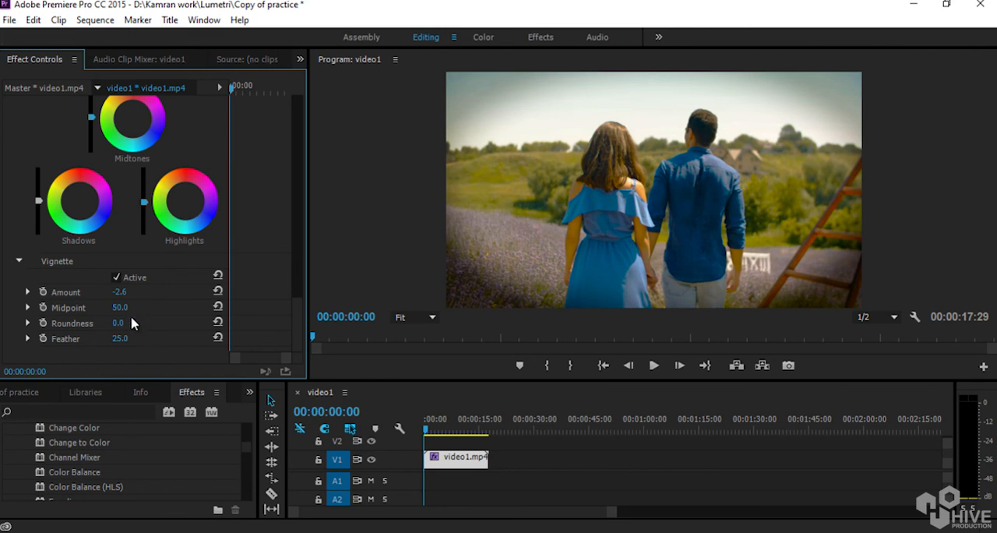
drag(119, 309, 122, 335)
drag(117, 293, 102, 308)
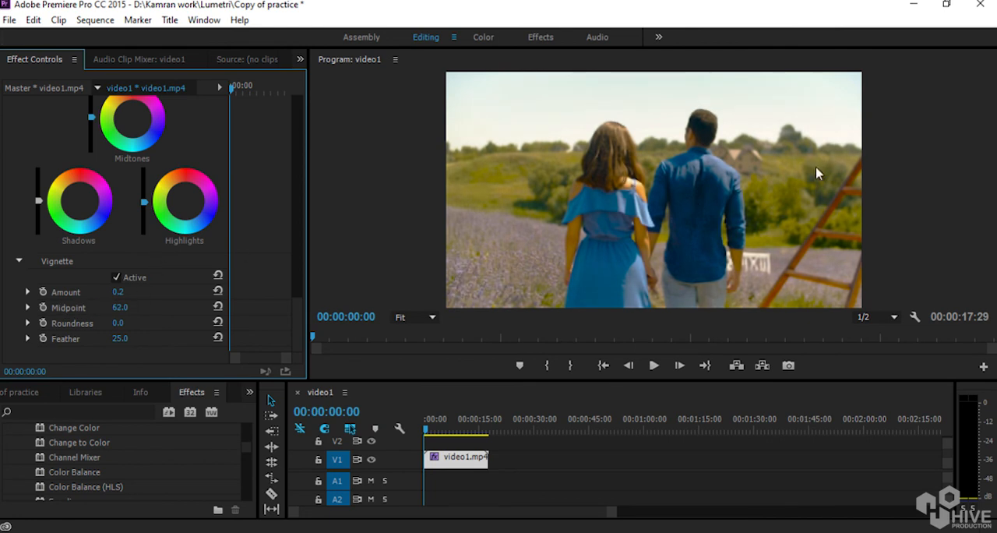
Collapse the Lumetri Color effect and toggle it off and on to compare the clip before and after grading.
scroll(68, 251, up, 6)
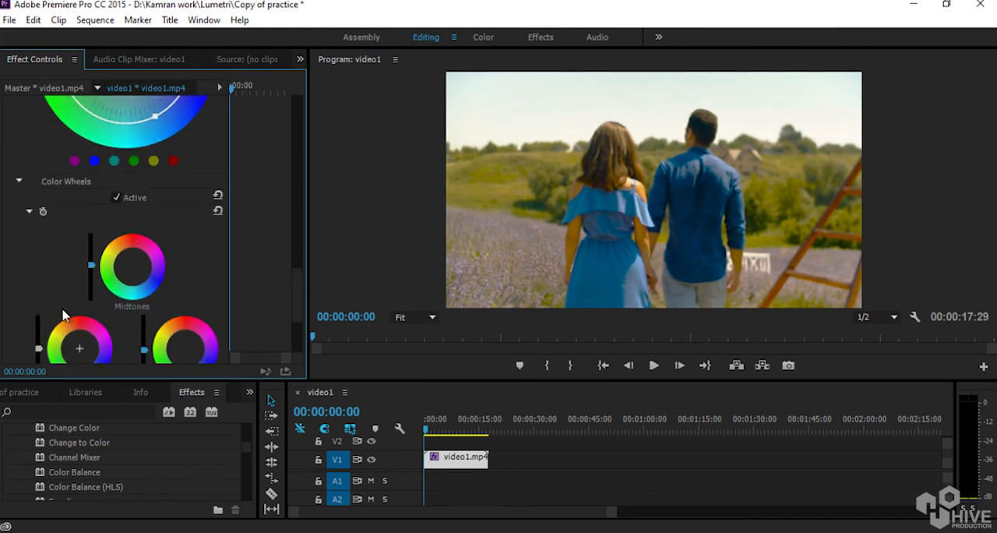
drag(295, 288, 299, 127)
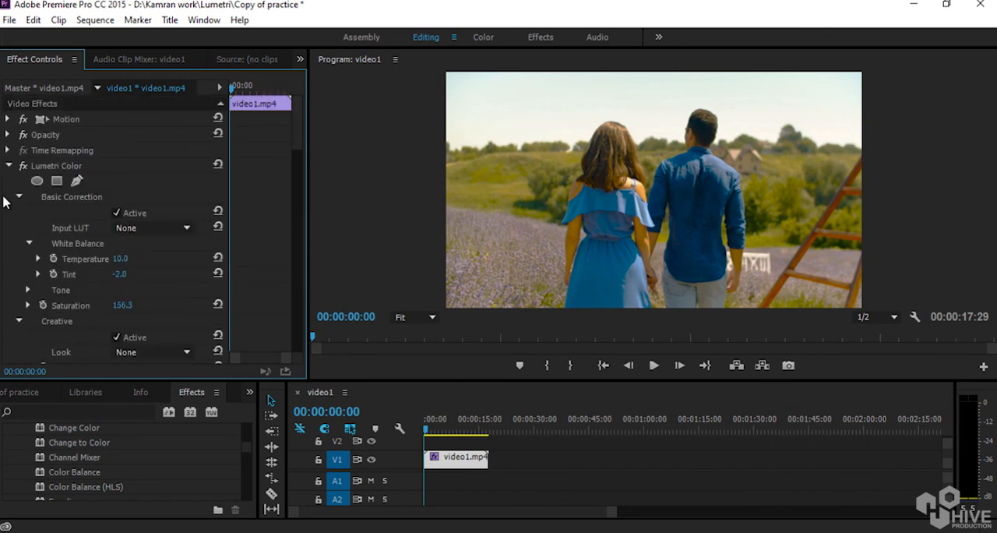
click(8, 166)
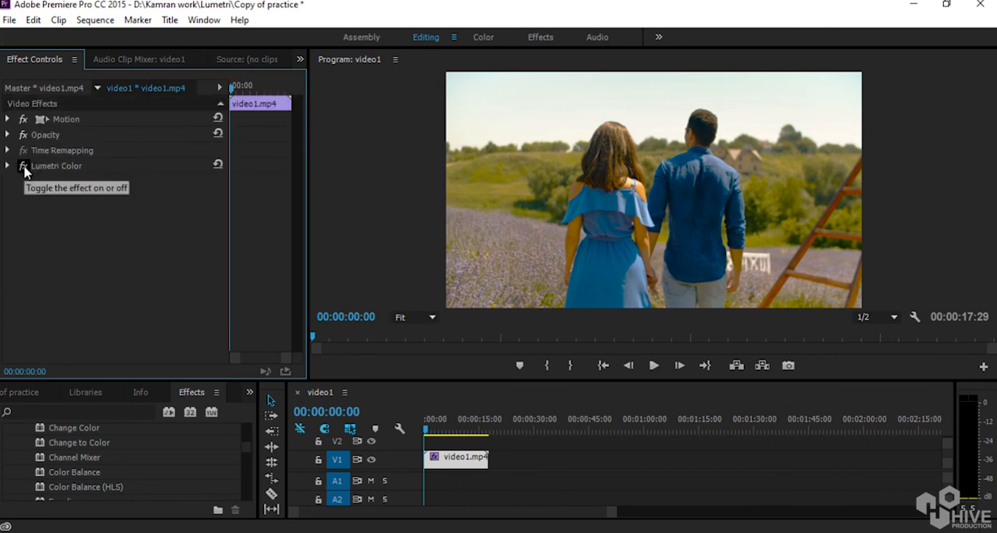
click(24, 166)
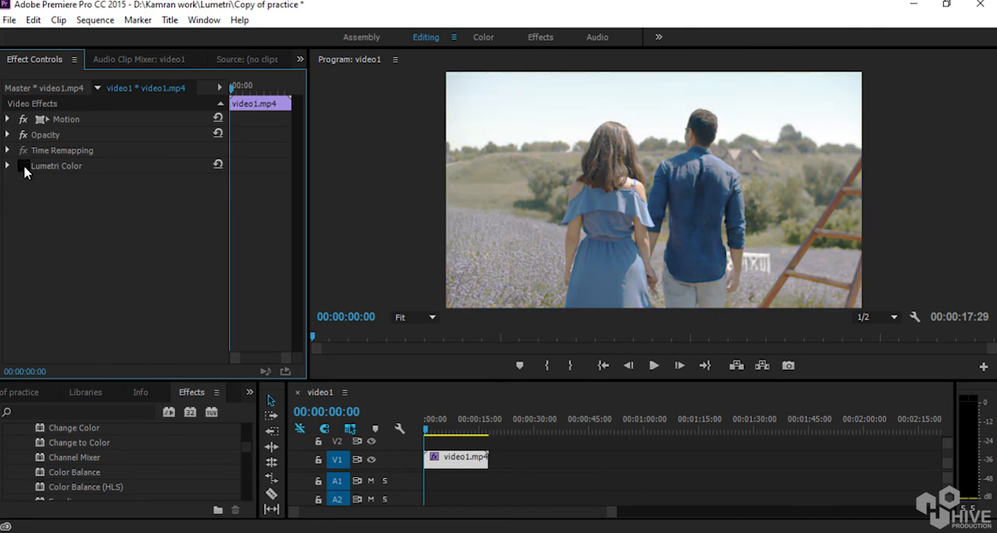
click(23, 166)
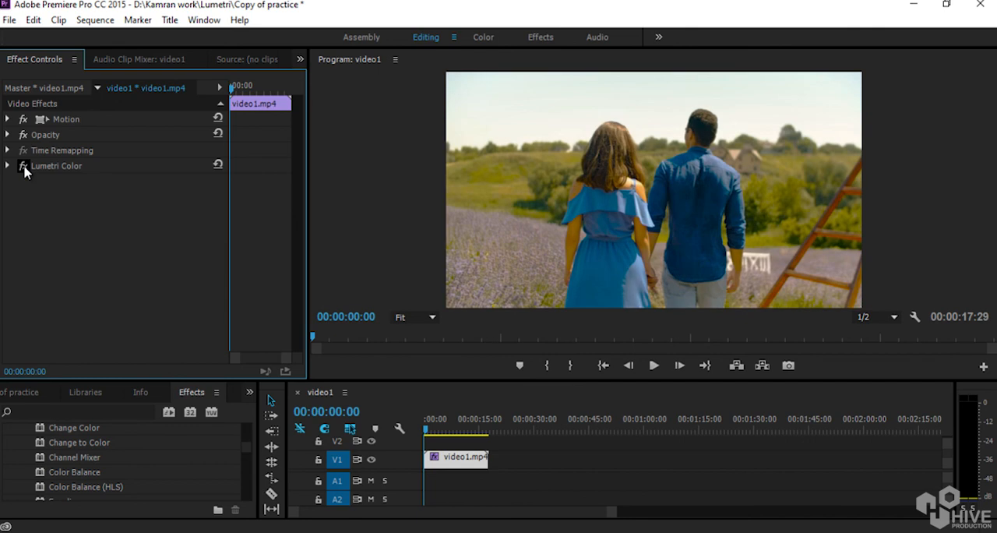
Play the sequence while repeatedly toggling Lumetri Color off and on to compare the original and graded footage.
key(space)
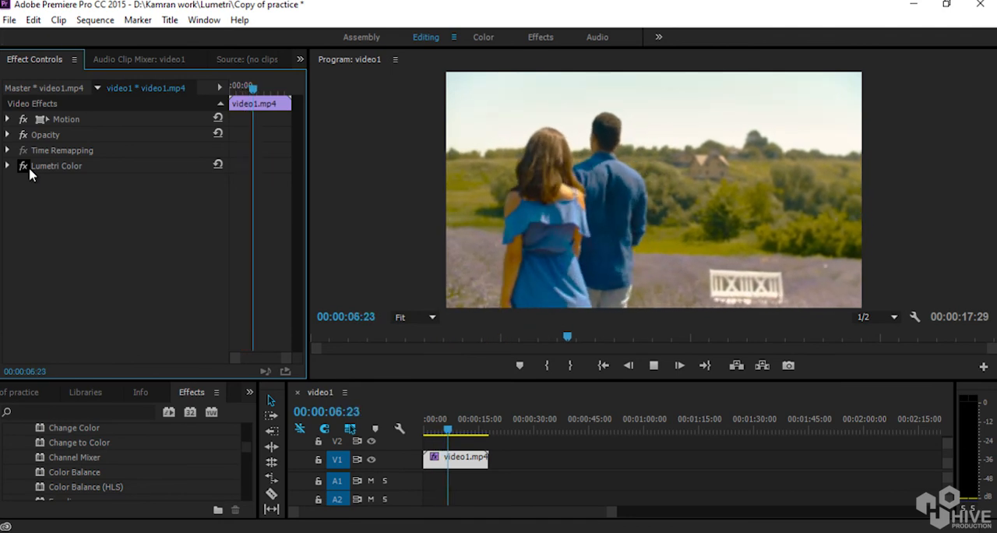
click(30, 168)
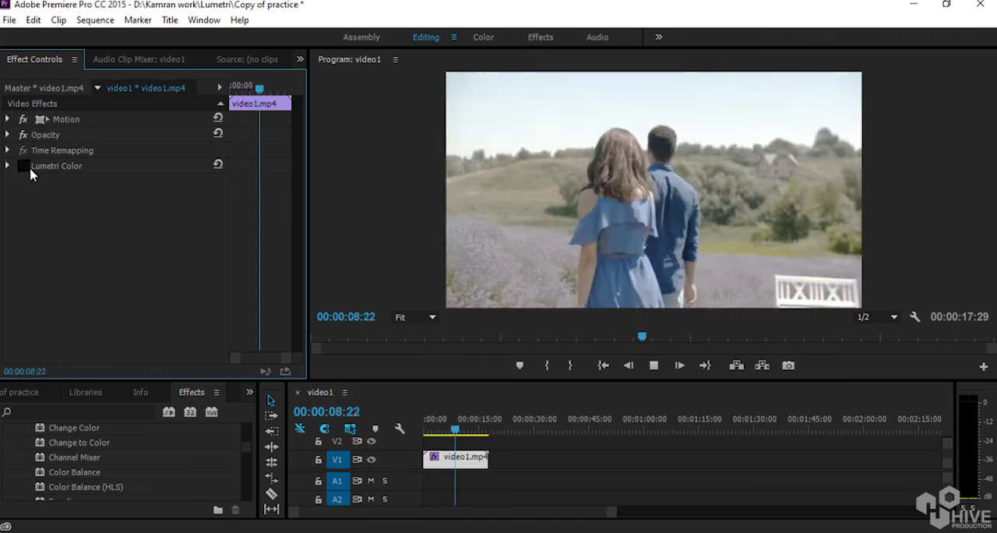
click(28, 167)
click(29, 167)
click(29, 167)
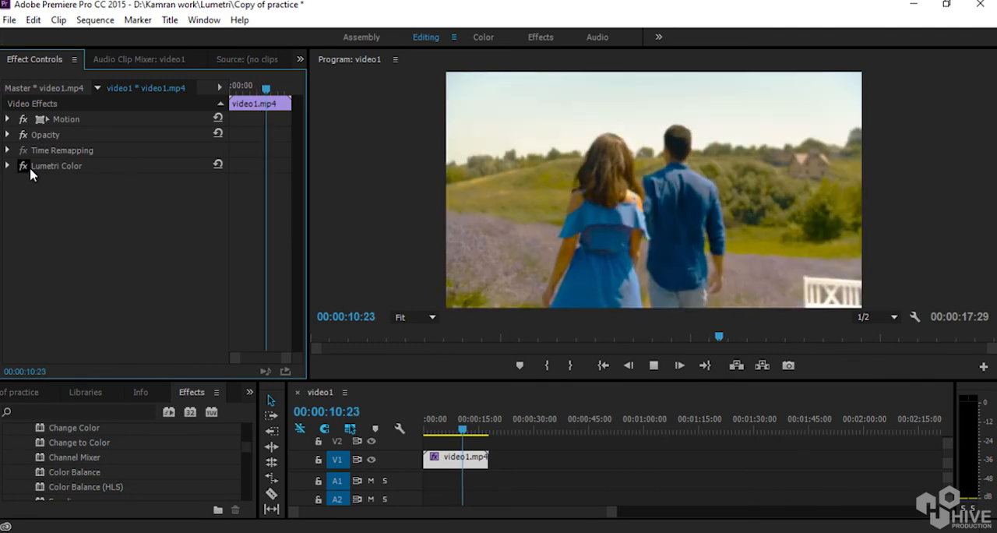
click(29, 167)
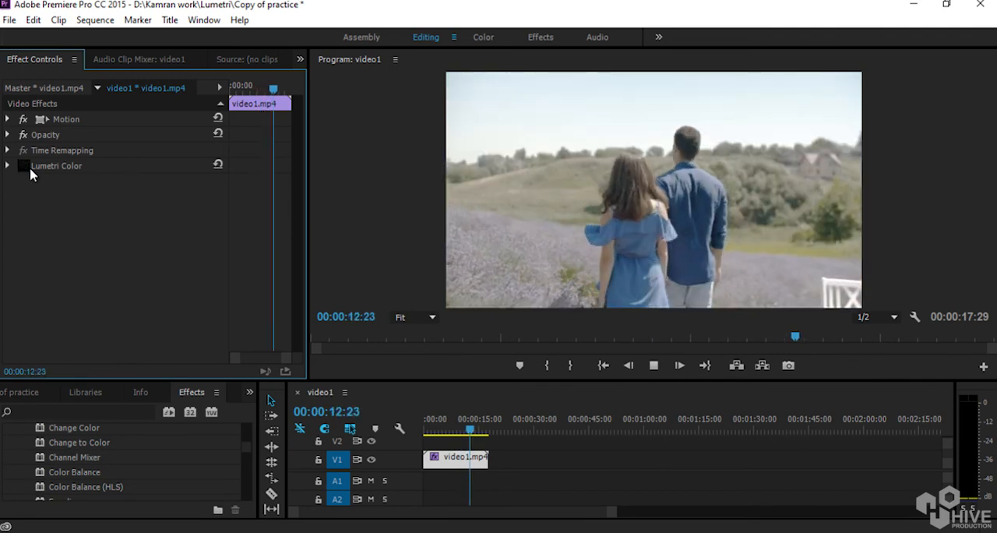
click(29, 167)
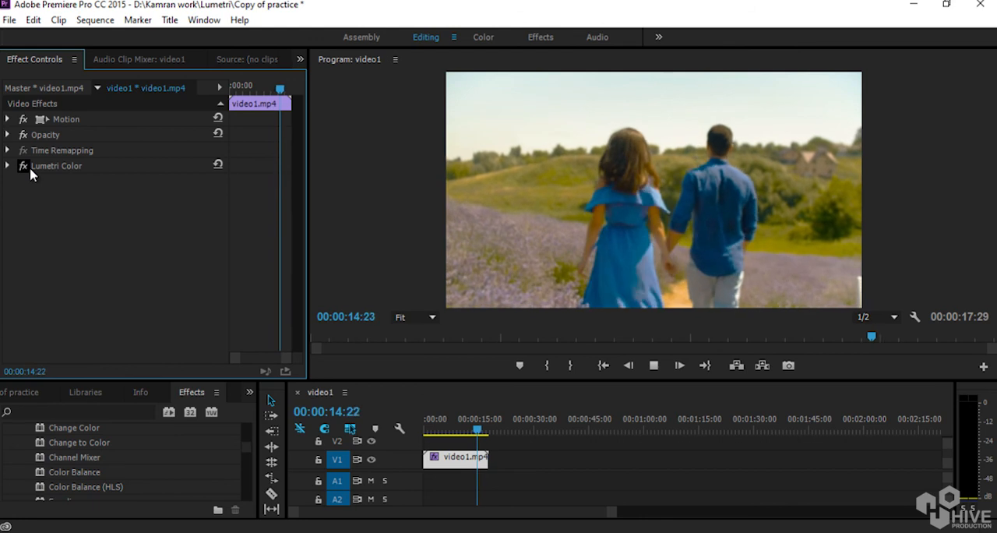
Stop playback and add video2.mp4 to track V1 after video1.mp4 with a gap, starting at about 00:00:21:06.
key(space)
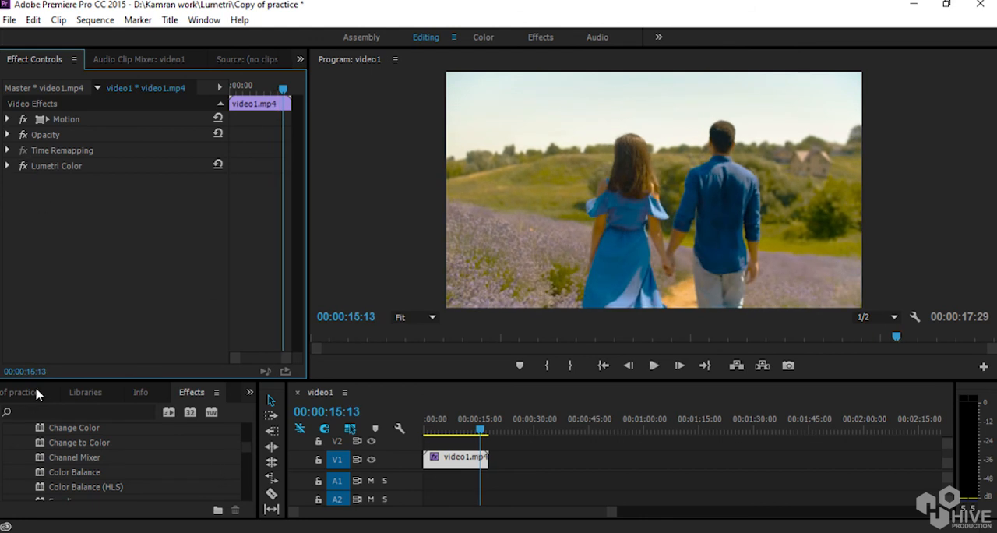
click(11, 393)
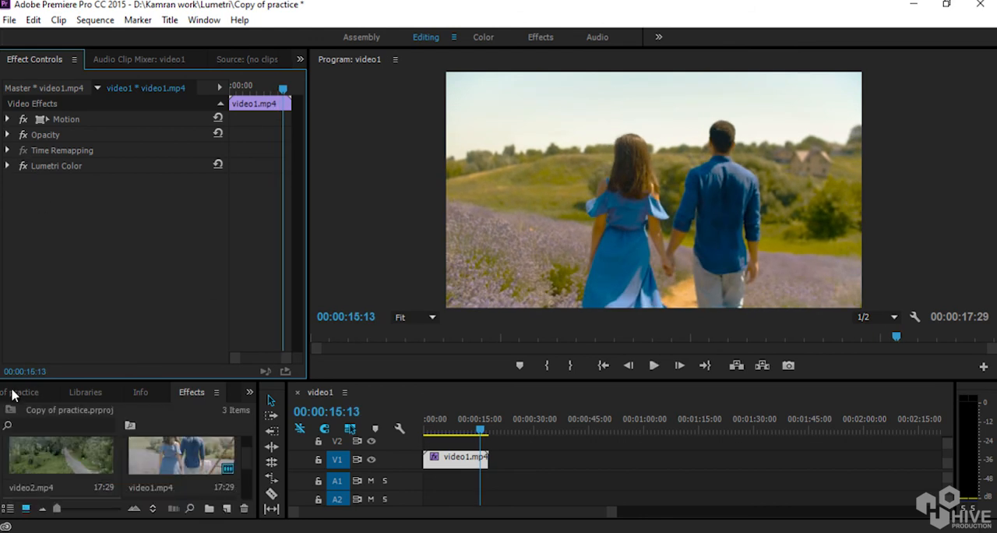
click(66, 476)
drag(10, 484, 508, 479)
click(511, 422)
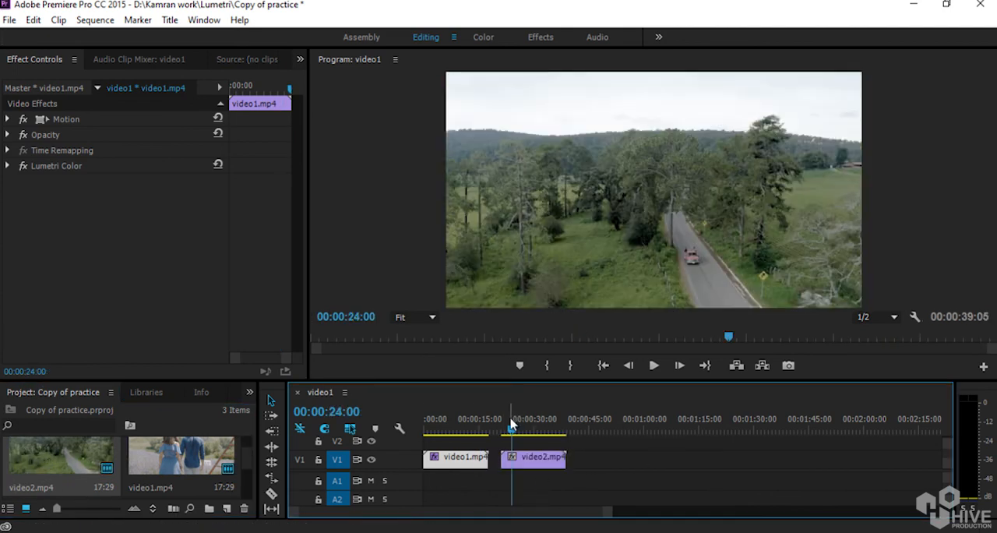
click(531, 470)
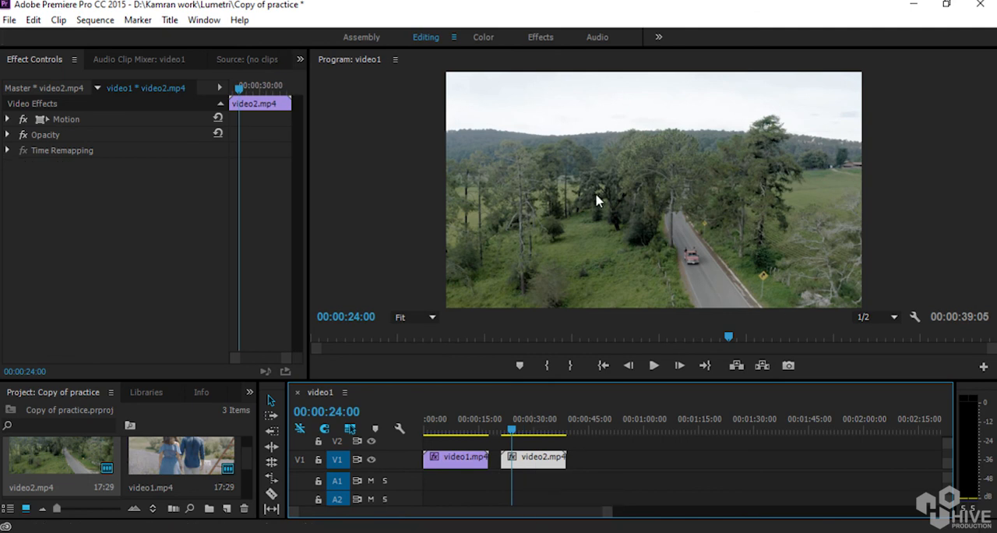
Copy the Lumetri Color effect from video1.mp4 and paste it onto the video2.mp4 clip.
click(456, 420)
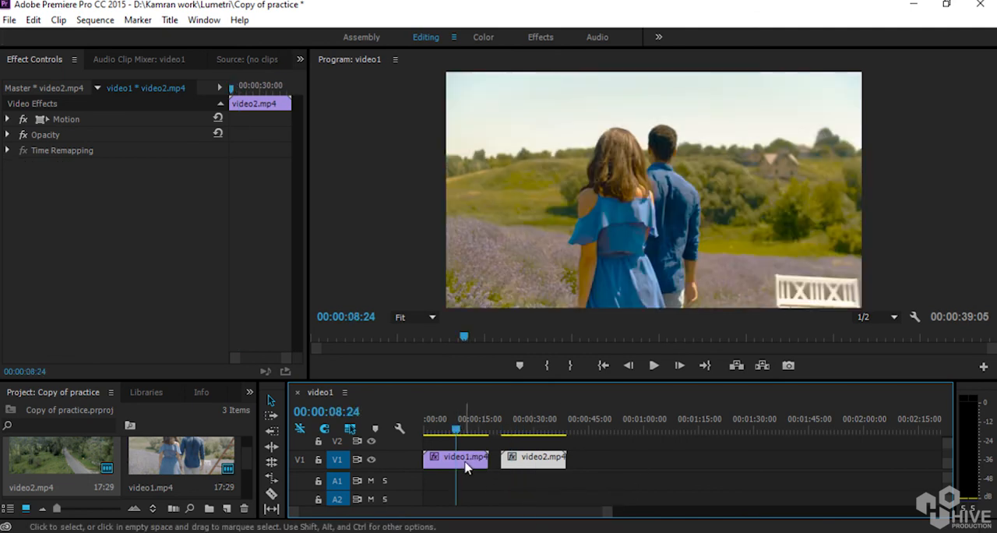
click(466, 461)
click(58, 171)
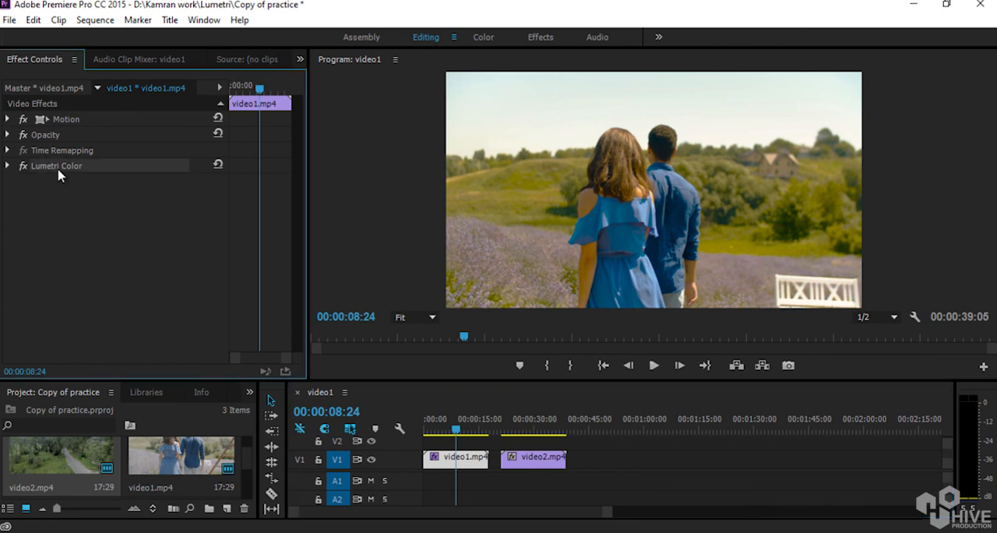
click(517, 422)
click(523, 461)
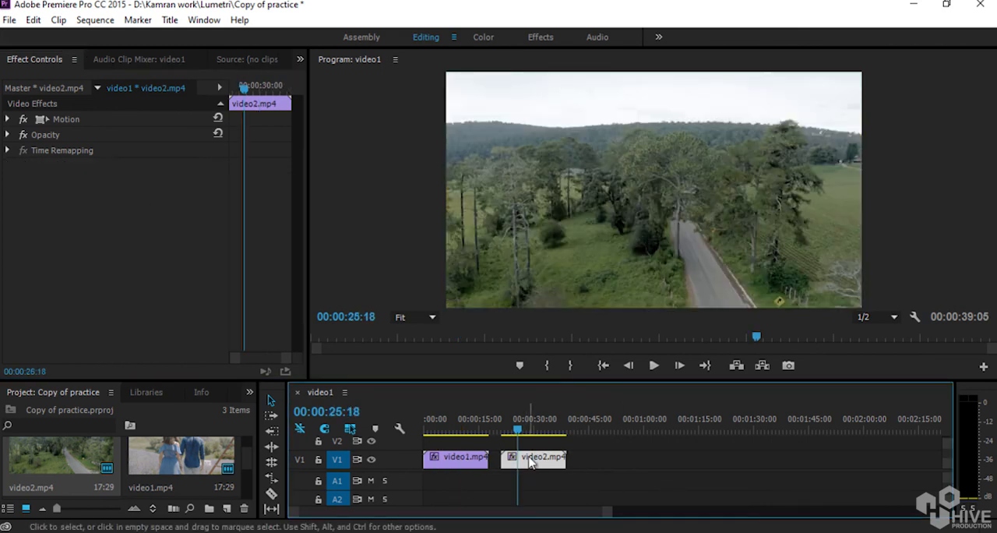
key(ctrl+v)
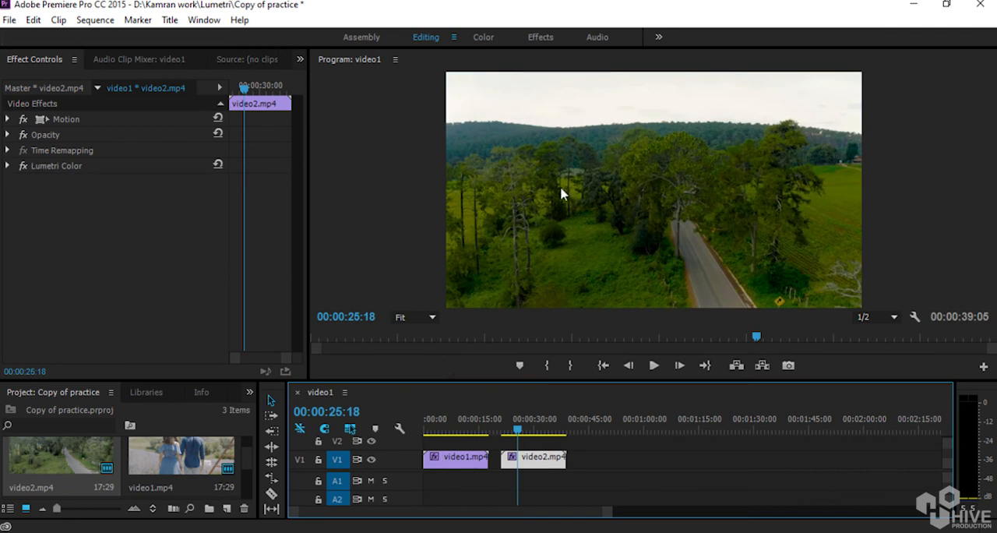
Play video2.mp4 from its start while toggling Lumetri Color to compare the footage, then return the playhead to video1.mp4.
drag(518, 431, 500, 433)
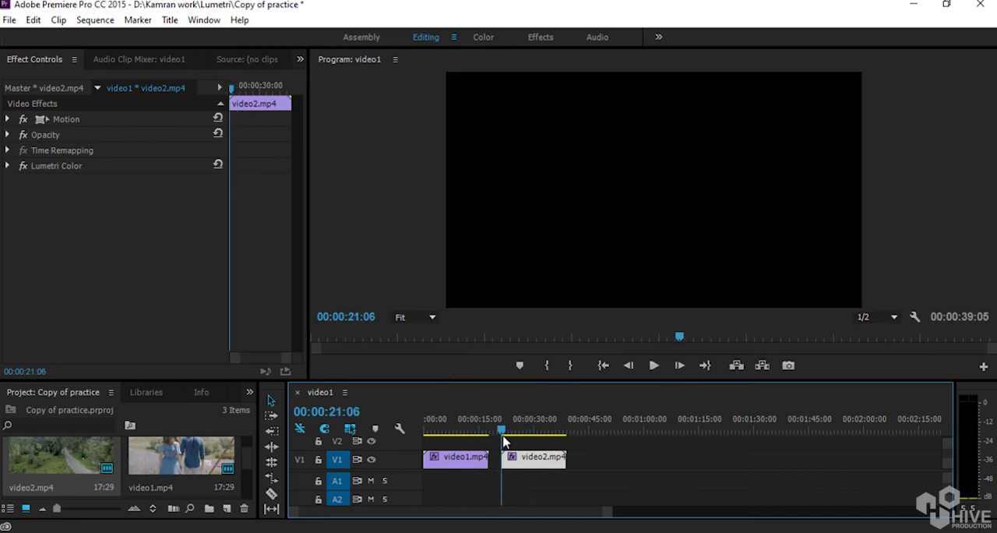
key(space)
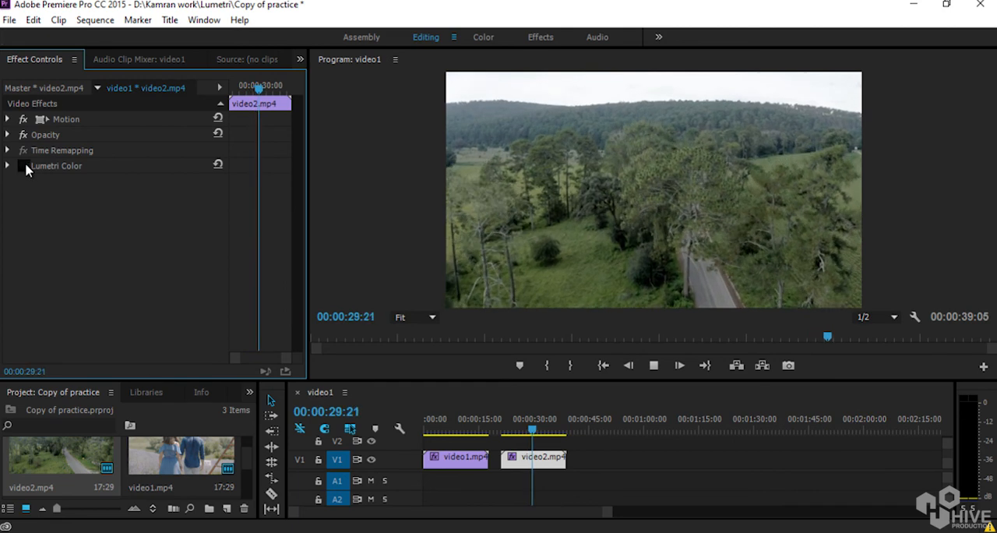
click(24, 165)
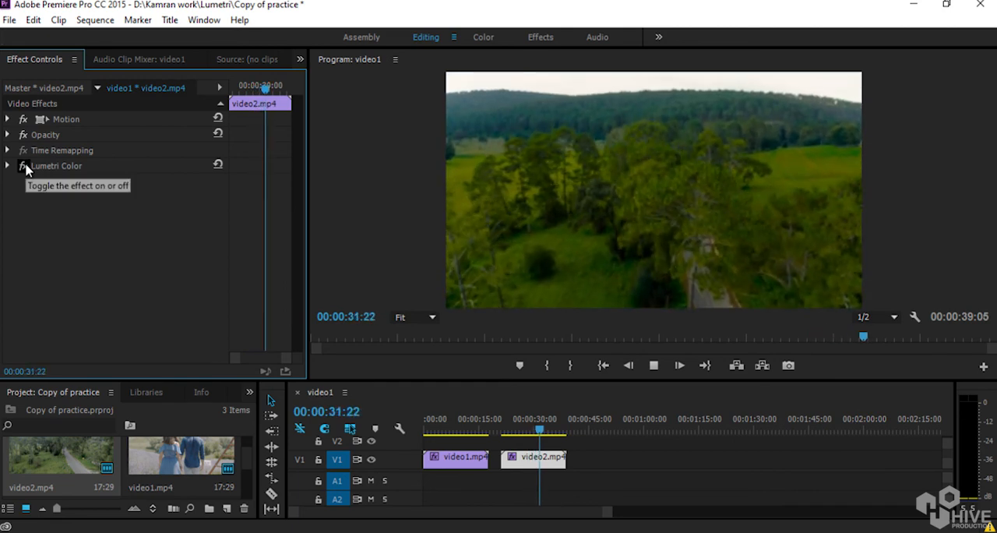
click(24, 166)
click(24, 166)
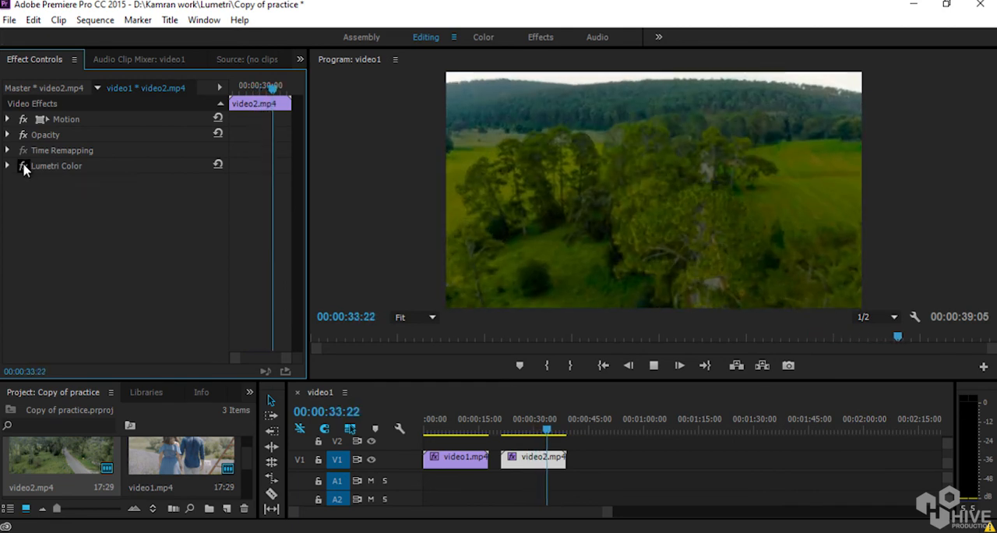
click(24, 165)
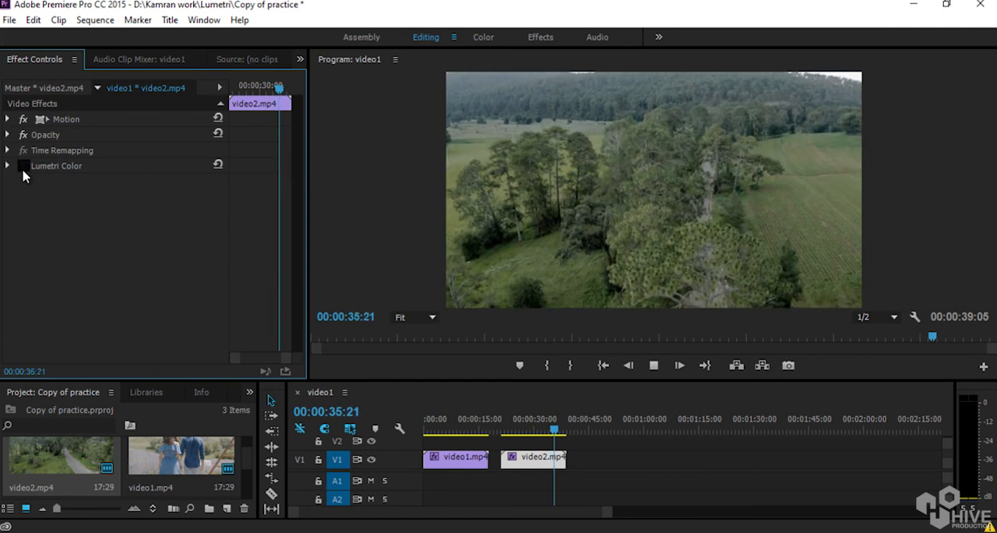
key(space)
click(447, 431)
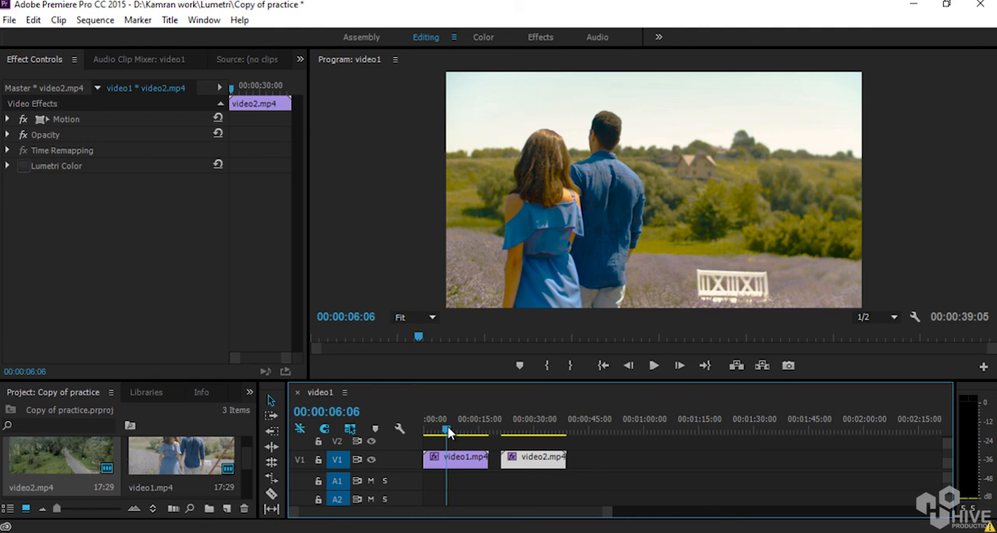